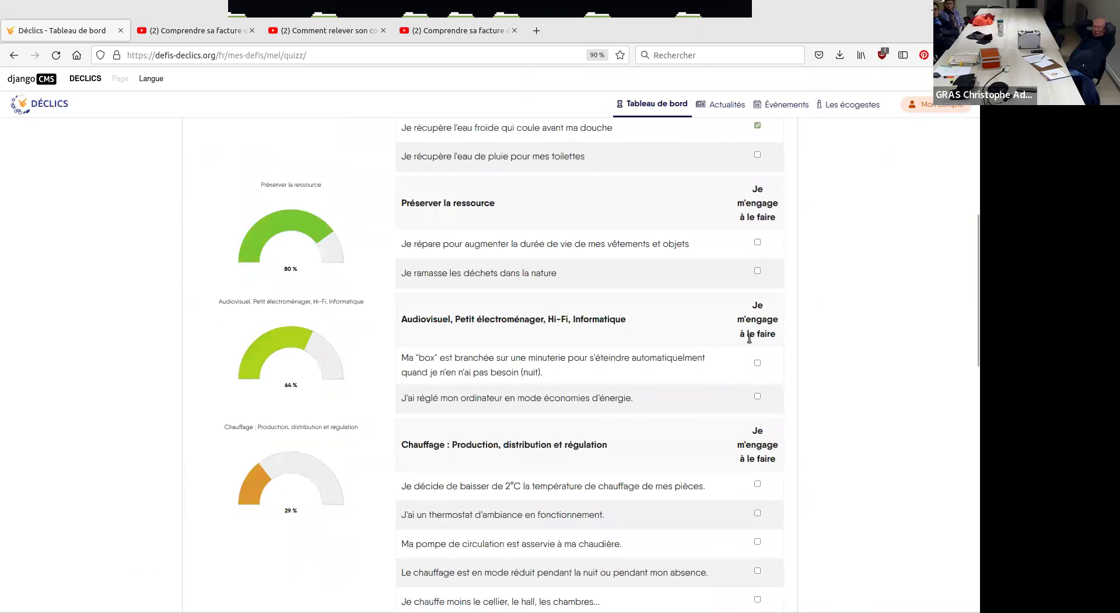
- Open the challenge's Logement form and go through the household, housing type and energy performance sections
scroll(698, 375, up, 8)
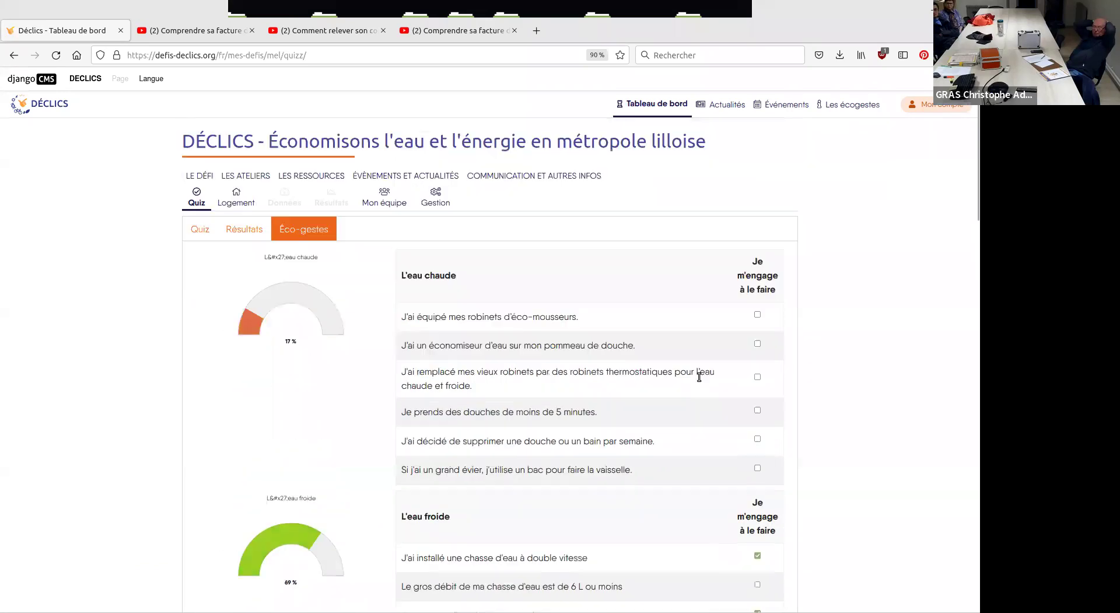
click(244, 209)
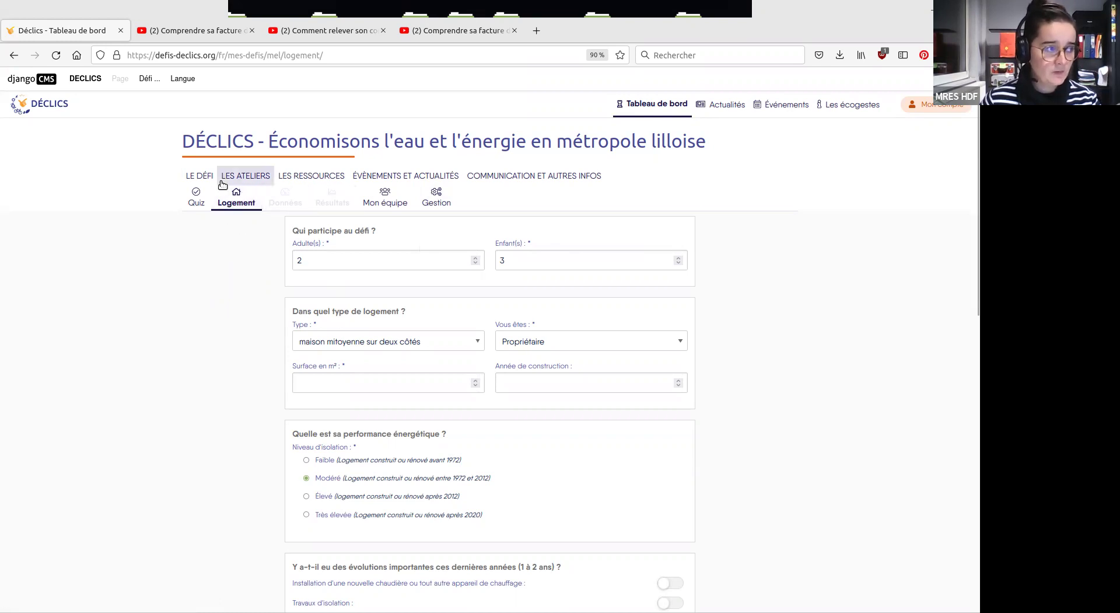
scroll(348, 404, down, 2)
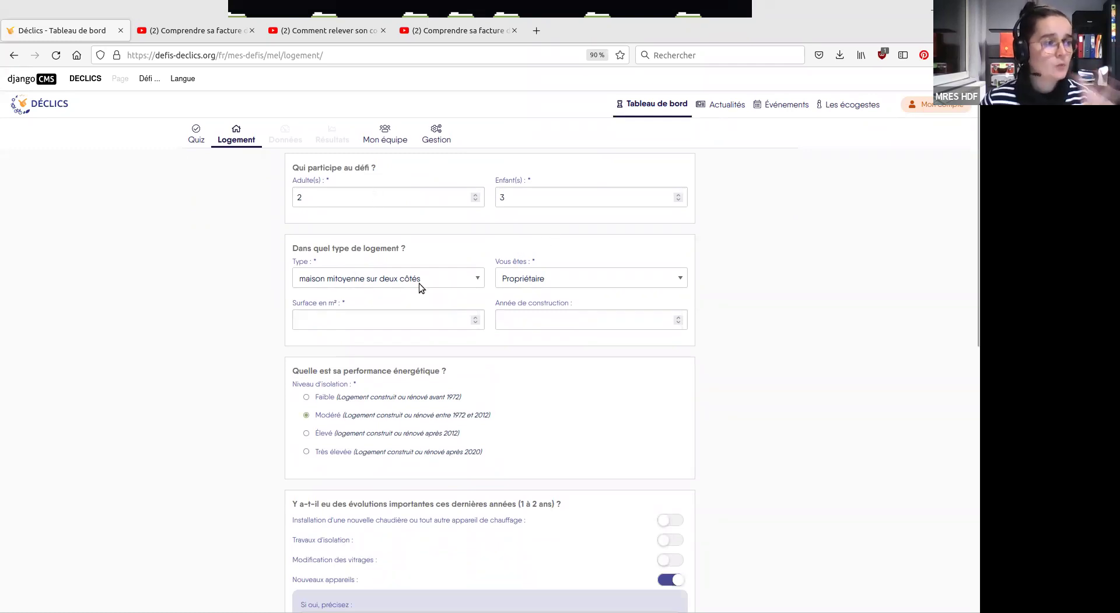
click(554, 277)
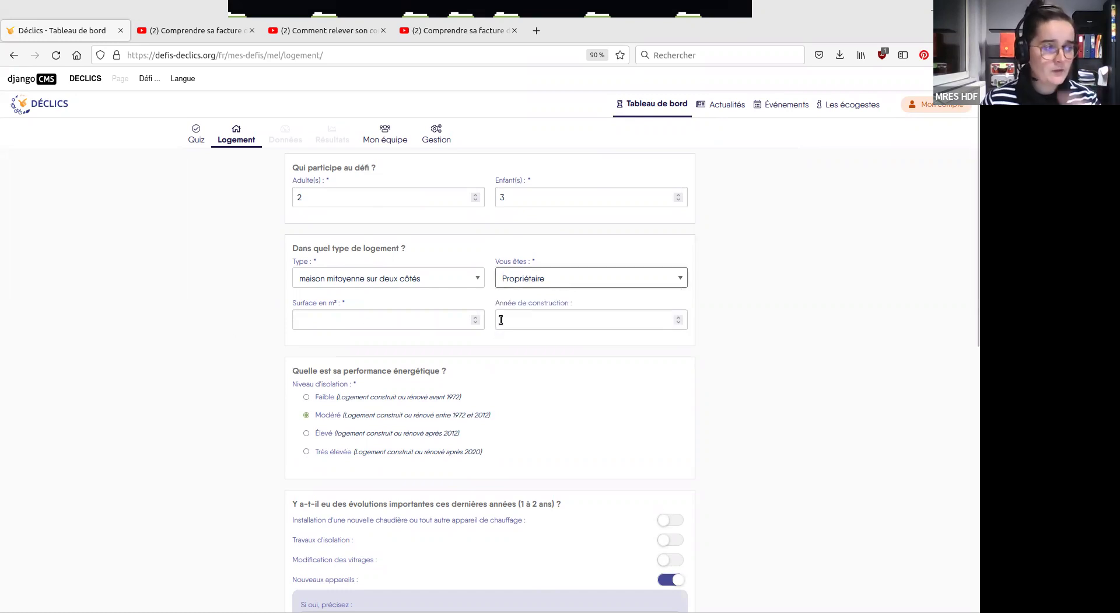
scroll(457, 293, down, 2)
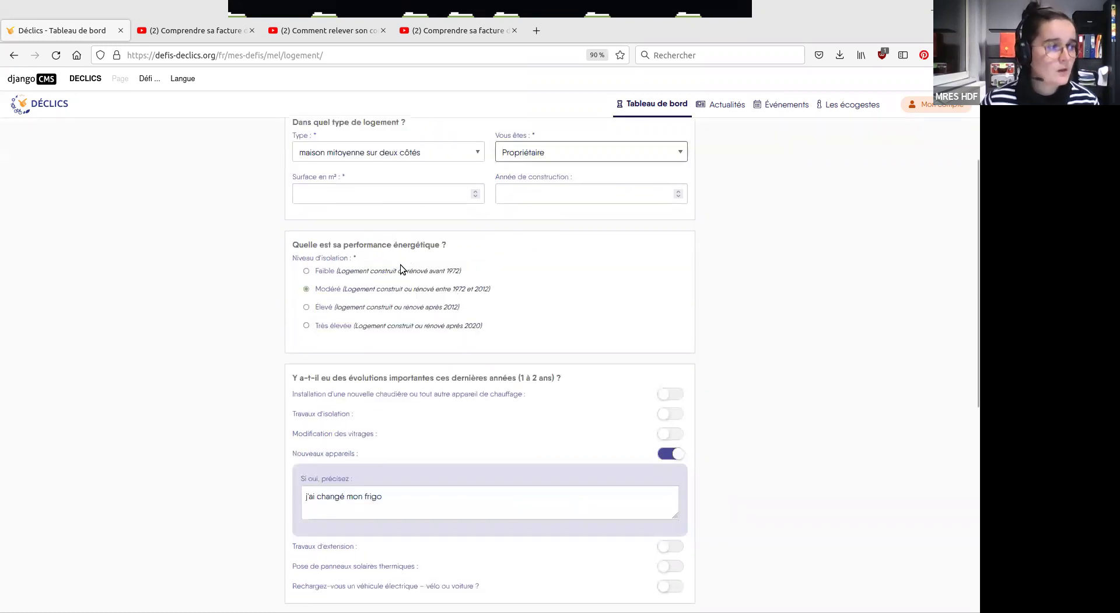
scroll(410, 287, down, 2)
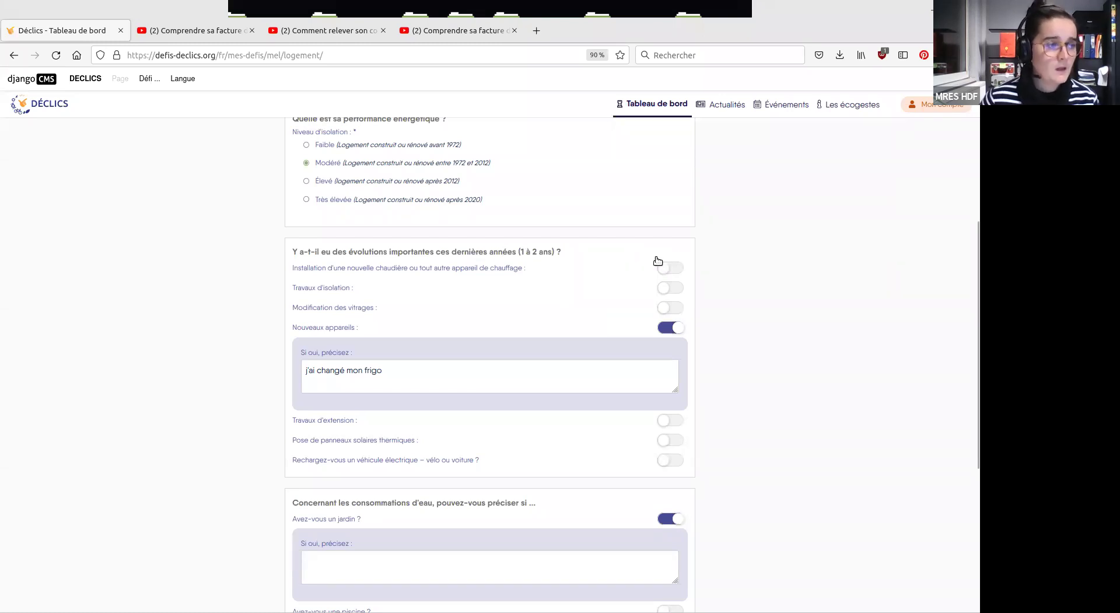
- Enable Travaux d'isolation and Modification des vitrages among the recent changes, leaving the new heating appliance option off
click(669, 269)
click(669, 270)
click(668, 288)
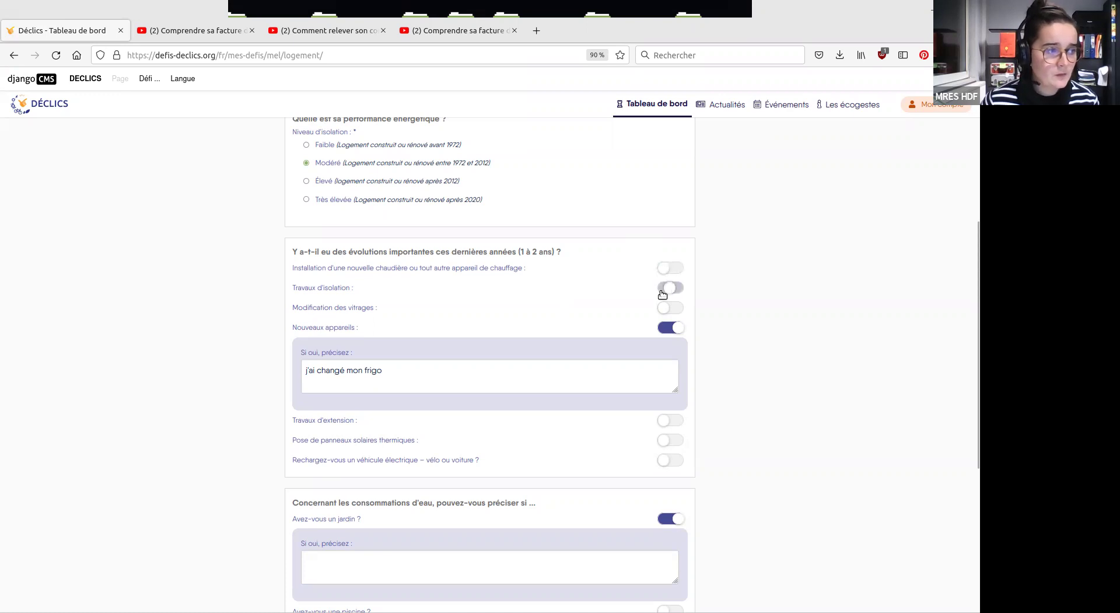
click(670, 308)
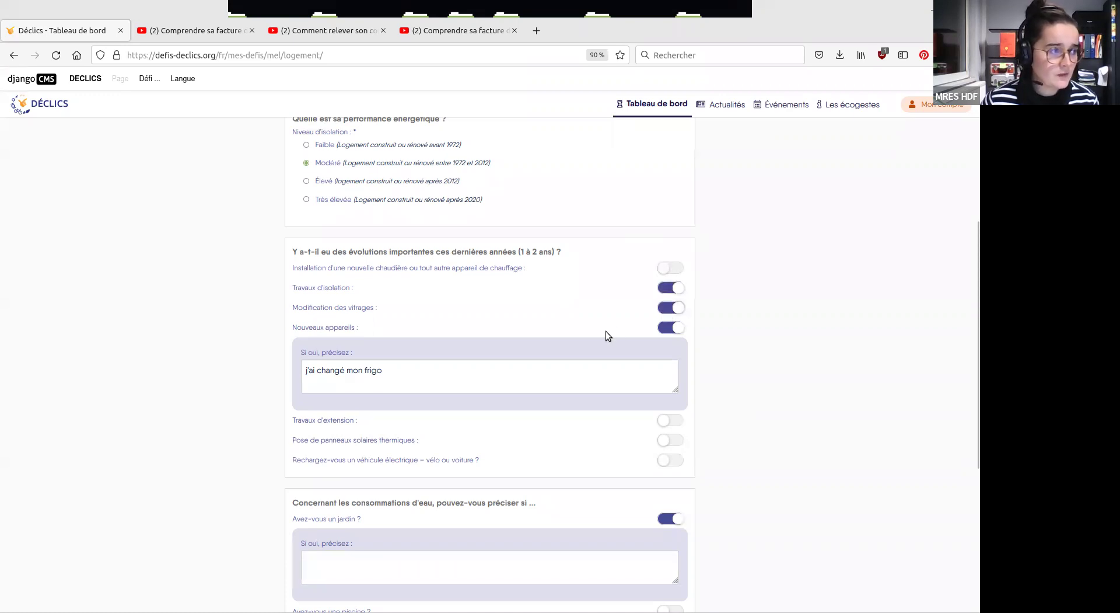
- Replace the description under Nouveaux appareils with "voiture électrique"
scroll(605, 331, down, 4)
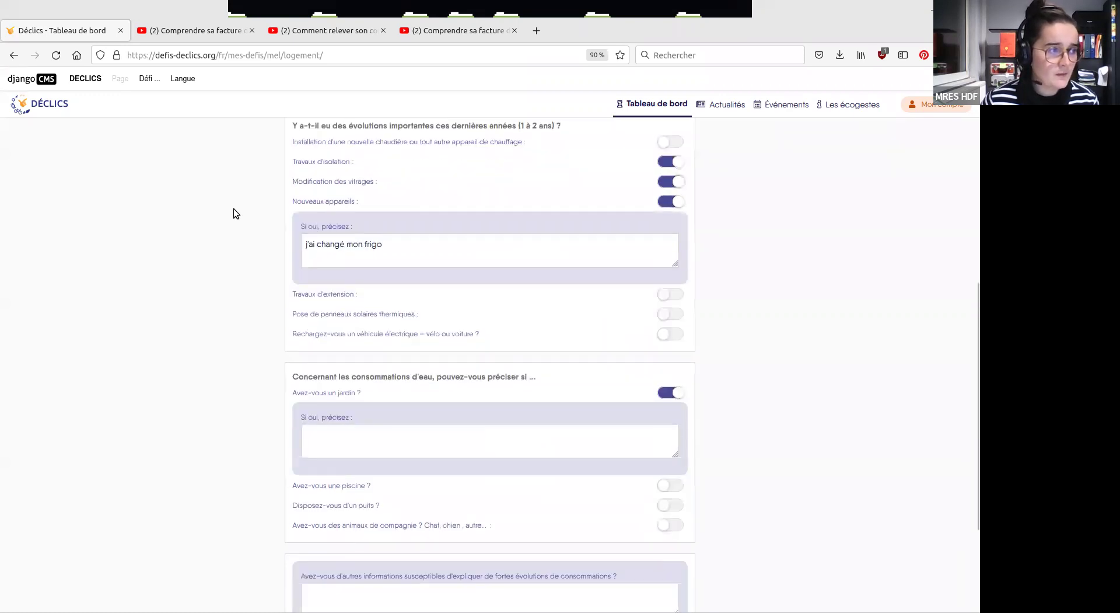
triple_click(398, 244)
key(BackSpace)
text(voiture électrique)
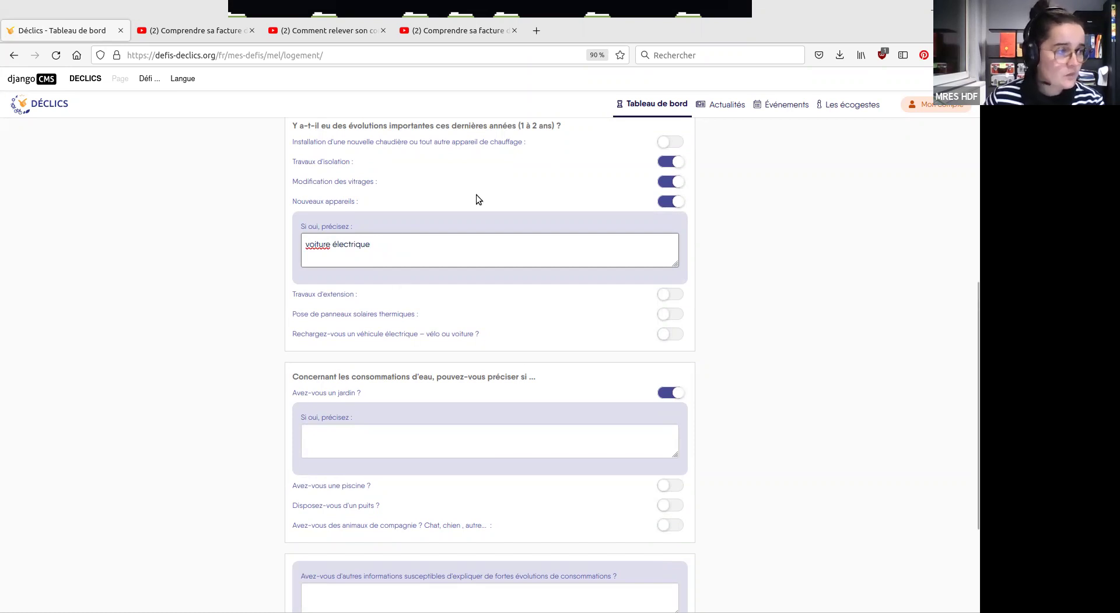
- Try to save the housing form after checking the water consumption and additional information sections
scroll(582, 324, down, 3)
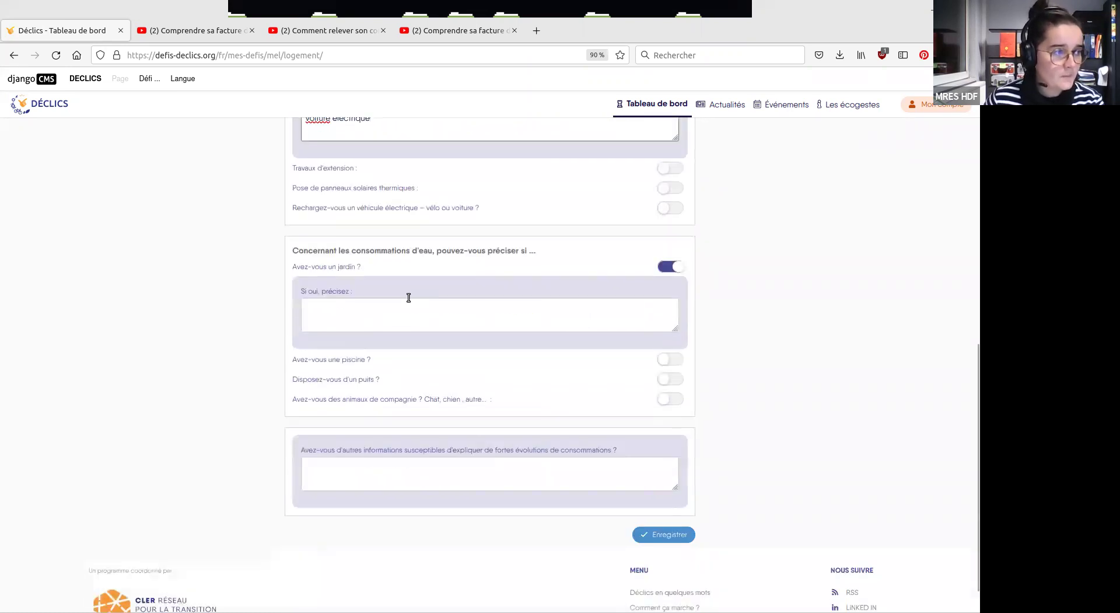
scroll(472, 264, down, 1)
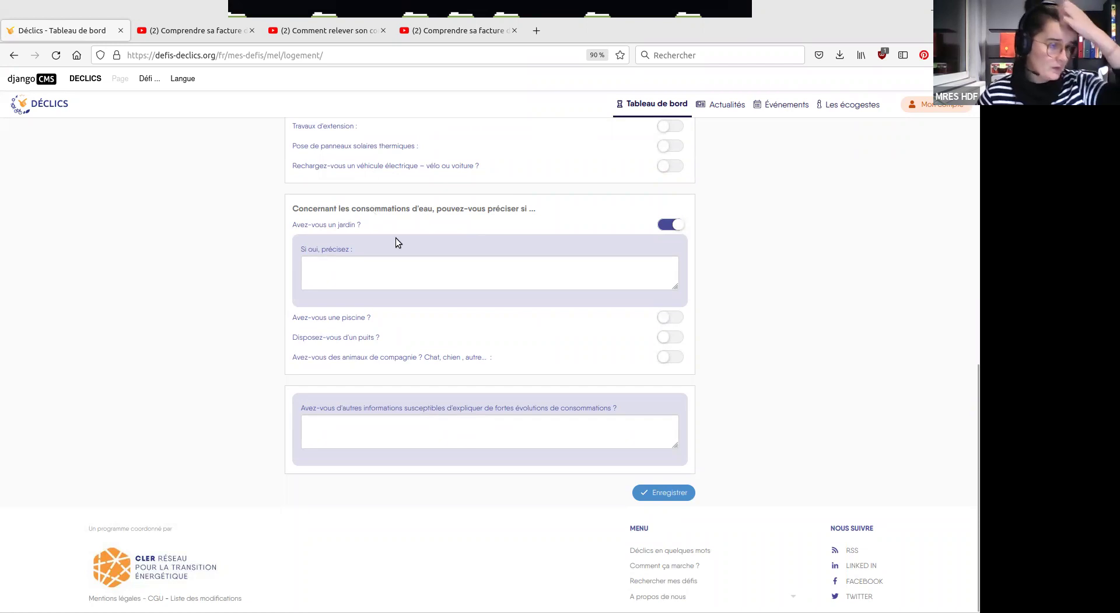
click(669, 494)
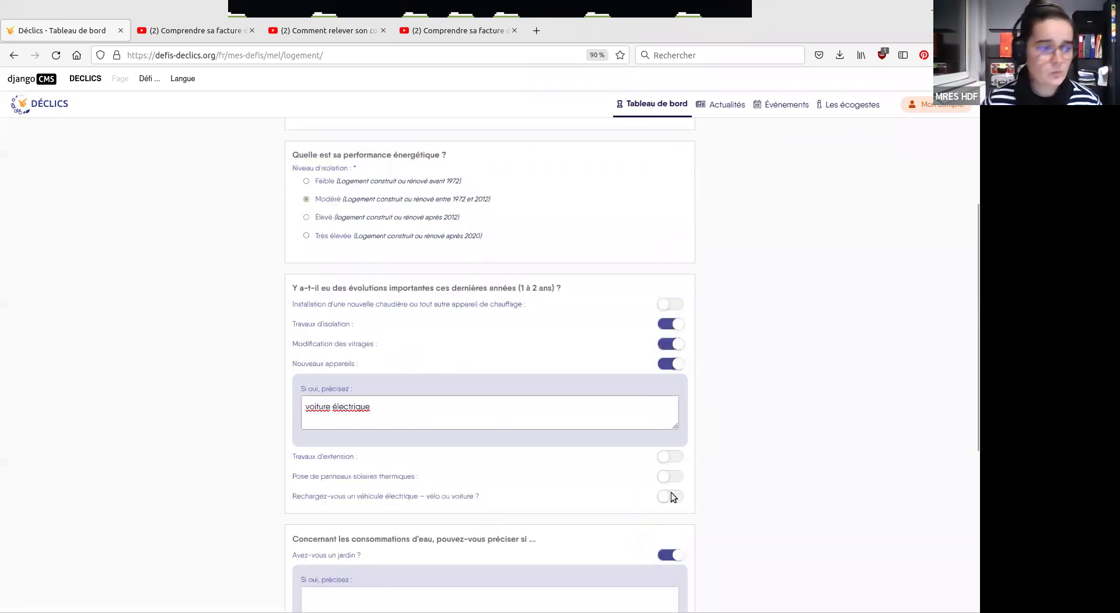
scroll(664, 474, down, 5)
scroll(662, 452, up, 5)
scroll(659, 447, up, 4)
scroll(659, 447, down, 9)
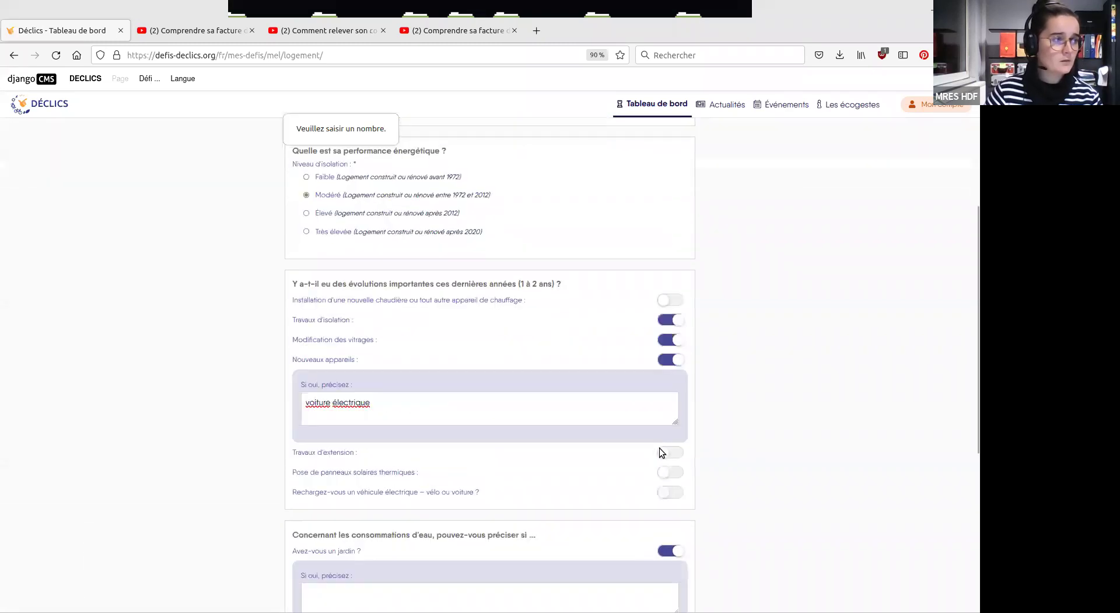
scroll(656, 491, up, 5)
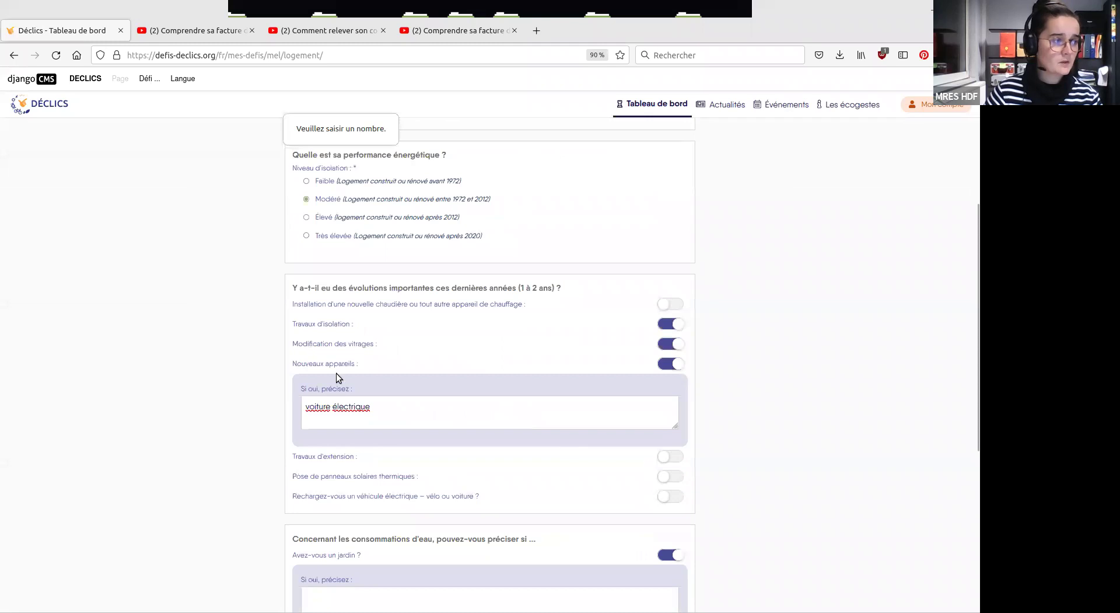
- Turn off Nouveaux appareils in the recent changes and try to save the housing form again
click(407, 404)
key(ctrl+shift+Left)
key(ctrl+shift+Left)
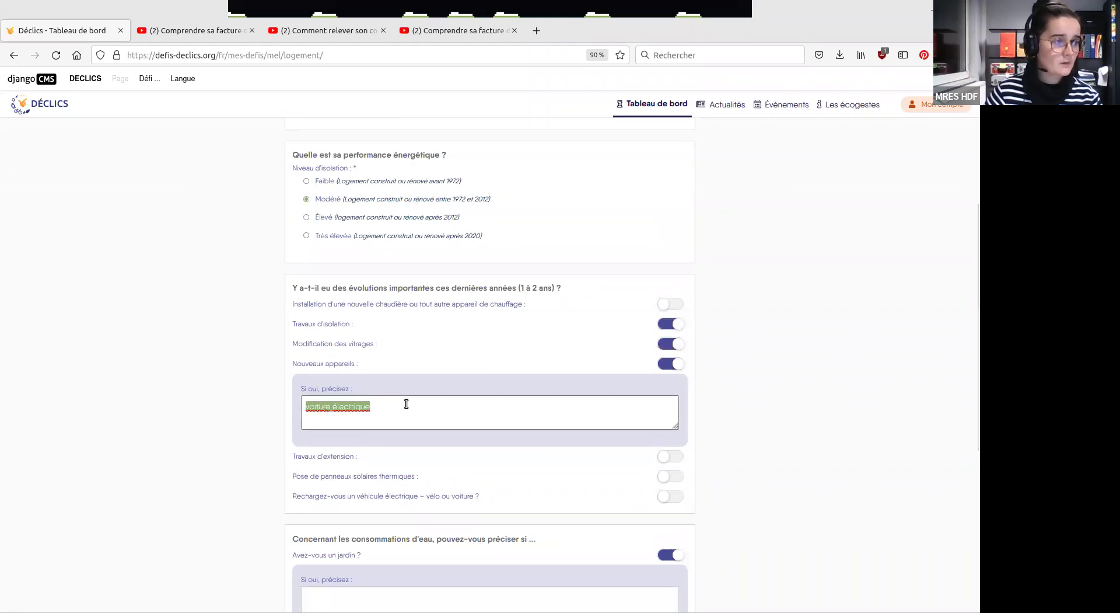
click(670, 364)
scroll(710, 454, down, 4)
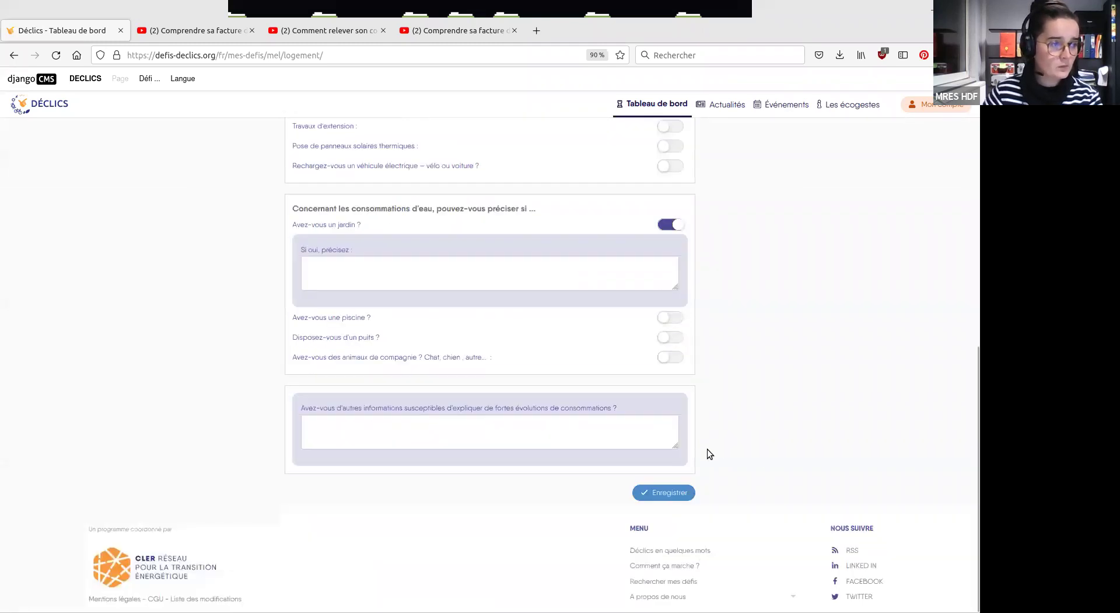
click(665, 492)
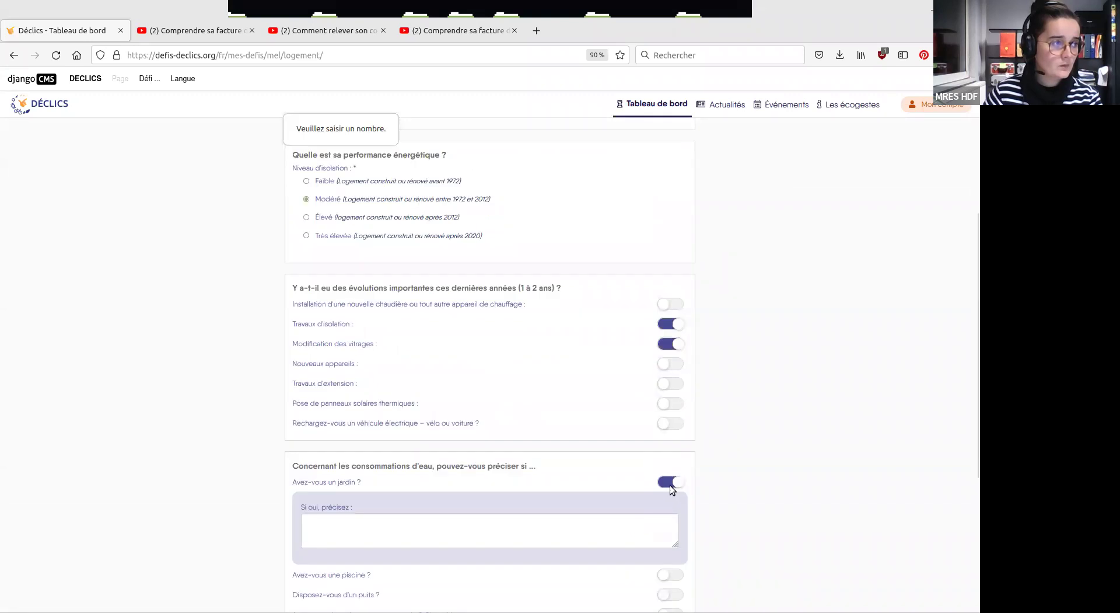
- Set the home's surface to 60 m² and its construction year to 1930, and save the housing form
scroll(674, 387, up, 5)
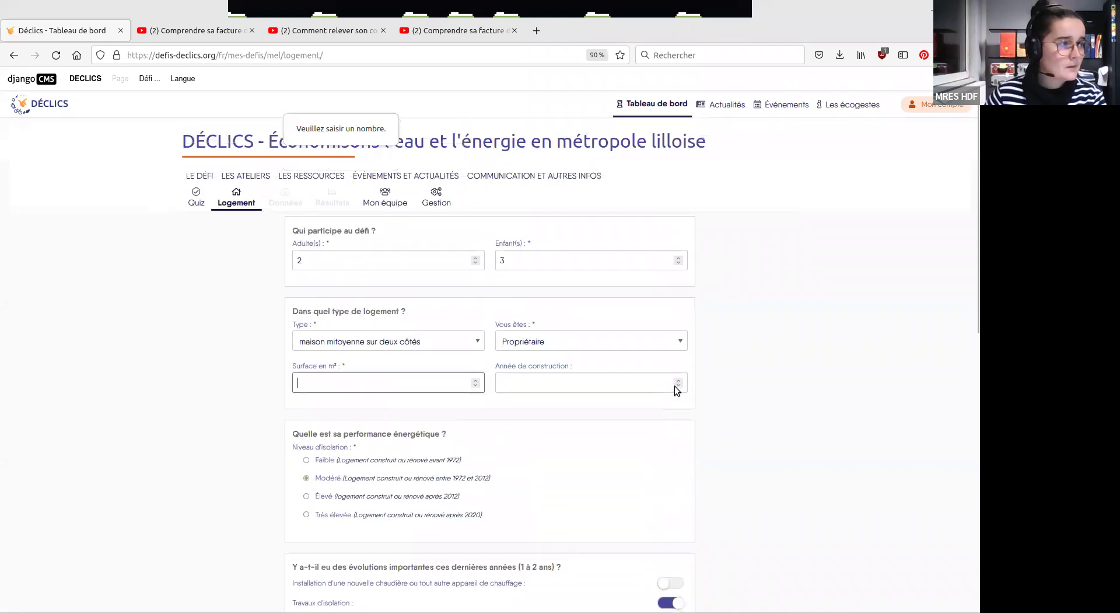
click(388, 375)
text(60)
click(605, 396)
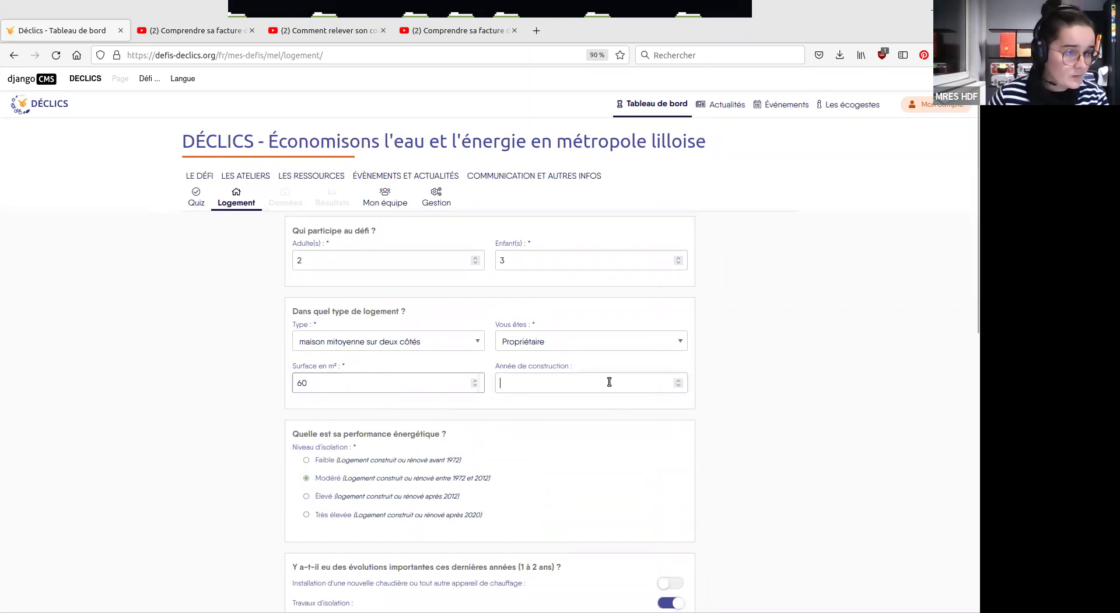
text(1975)
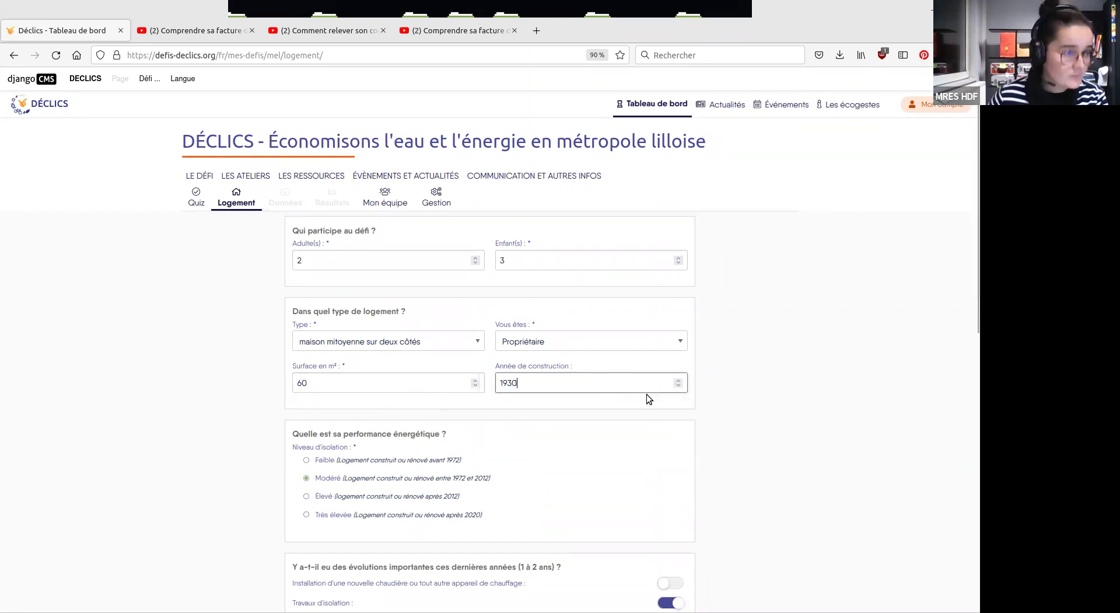
scroll(646, 392, down, 8)
scroll(645, 391, down, 2)
click(659, 493)
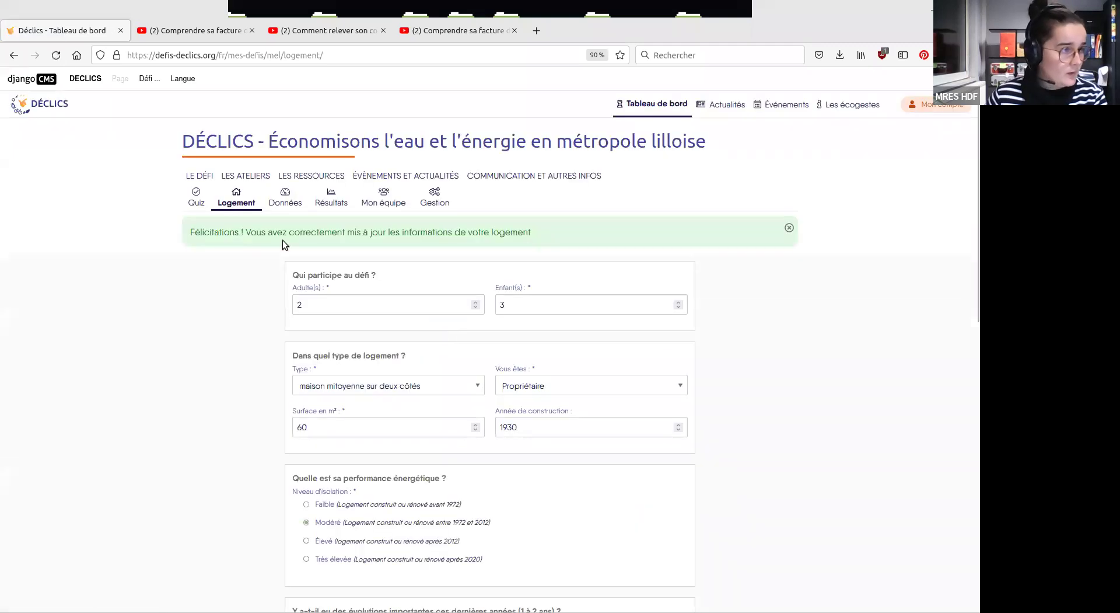
- Open the Données section, look through the available meters for each energy and water use, and cancel the meter setup
click(295, 202)
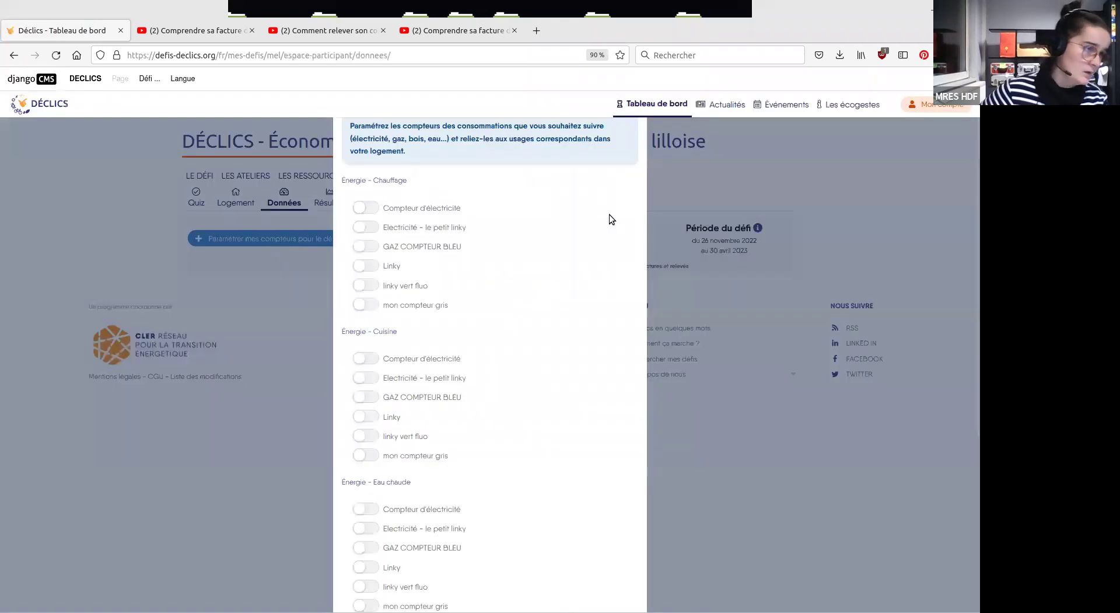
scroll(609, 214, down, 4)
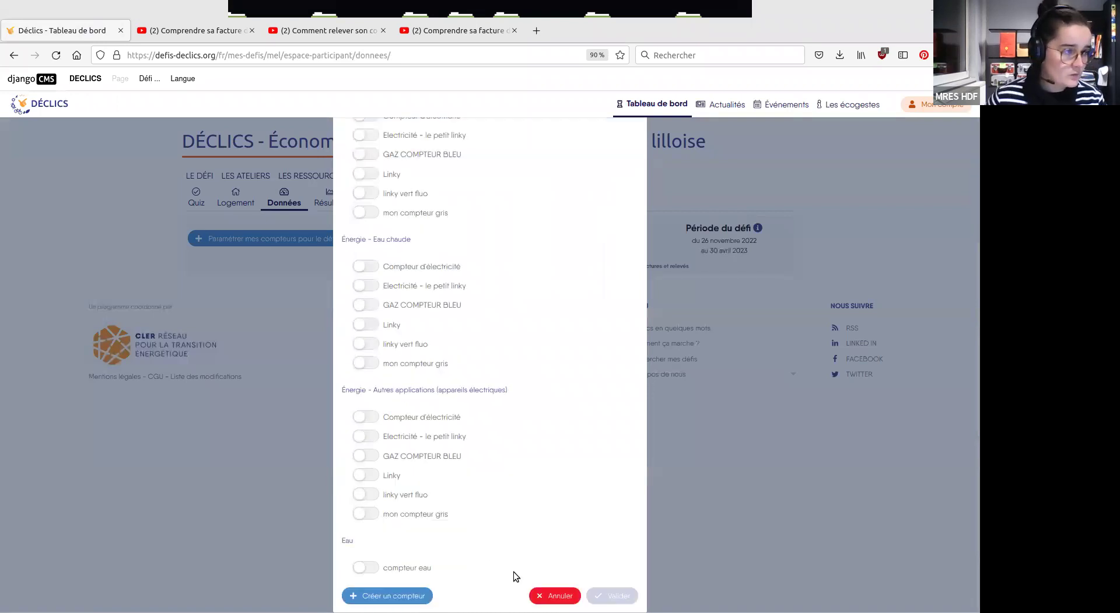
scroll(481, 250, up, 4)
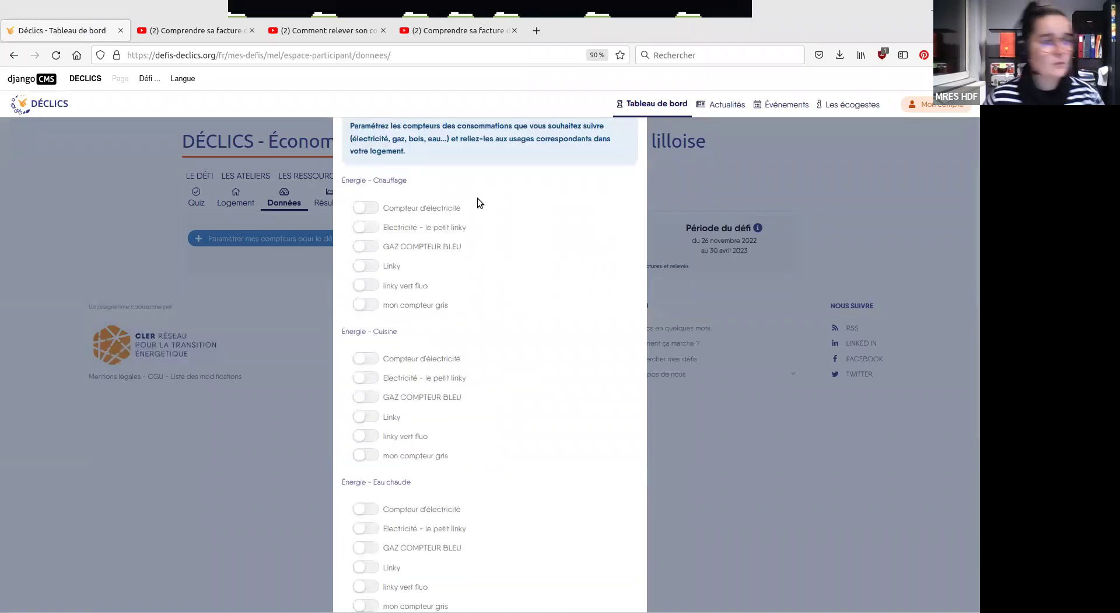
scroll(607, 495, down, 4)
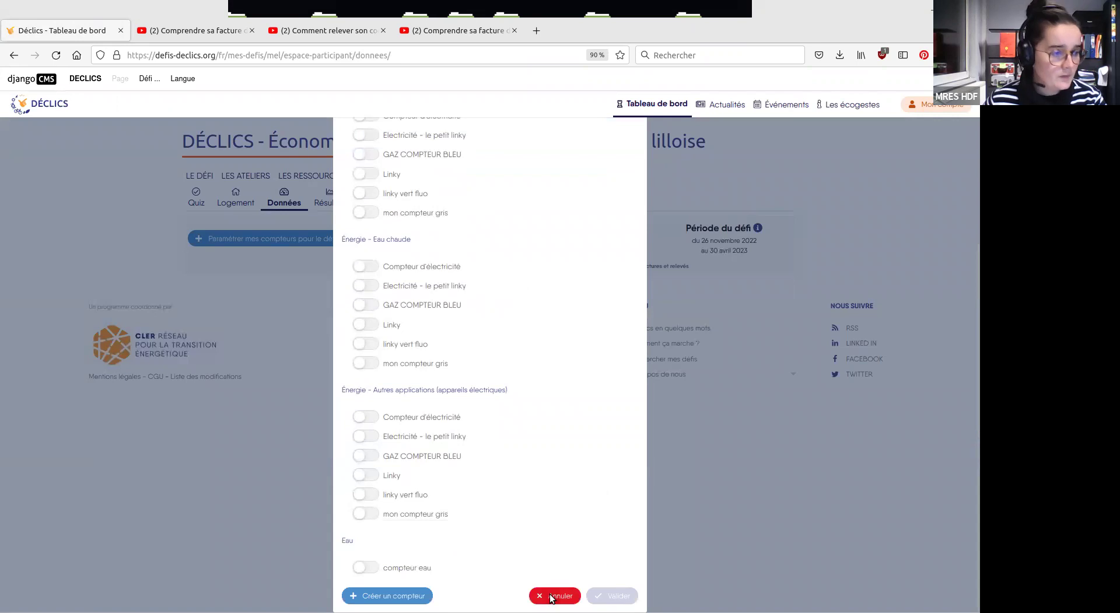
click(553, 594)
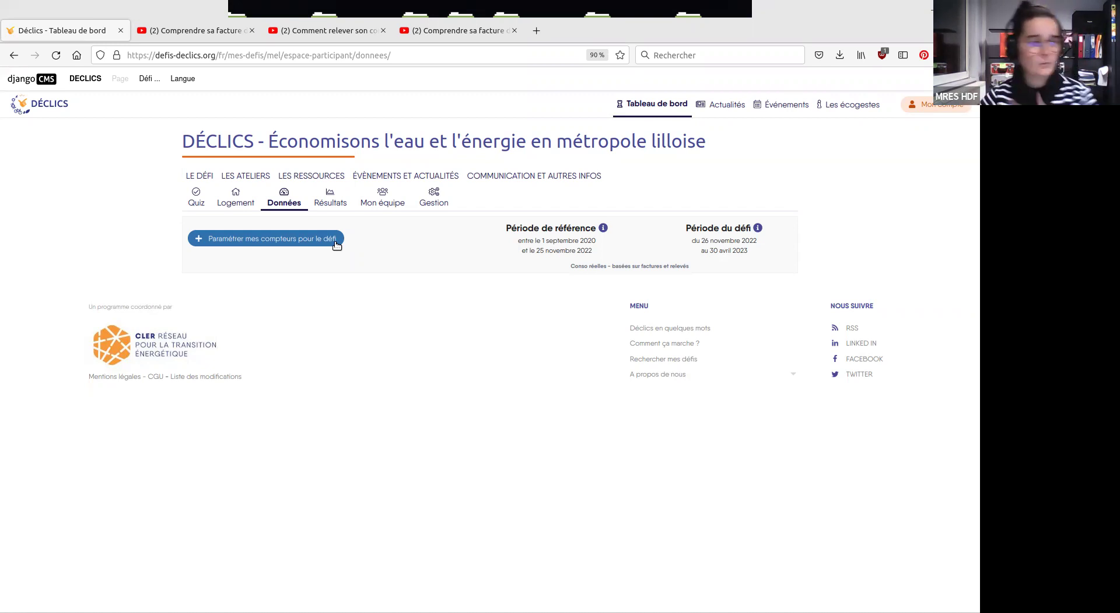
- Reopen the challenge's meter setup and start creating a meter named "Compteur électricité"
click(265, 239)
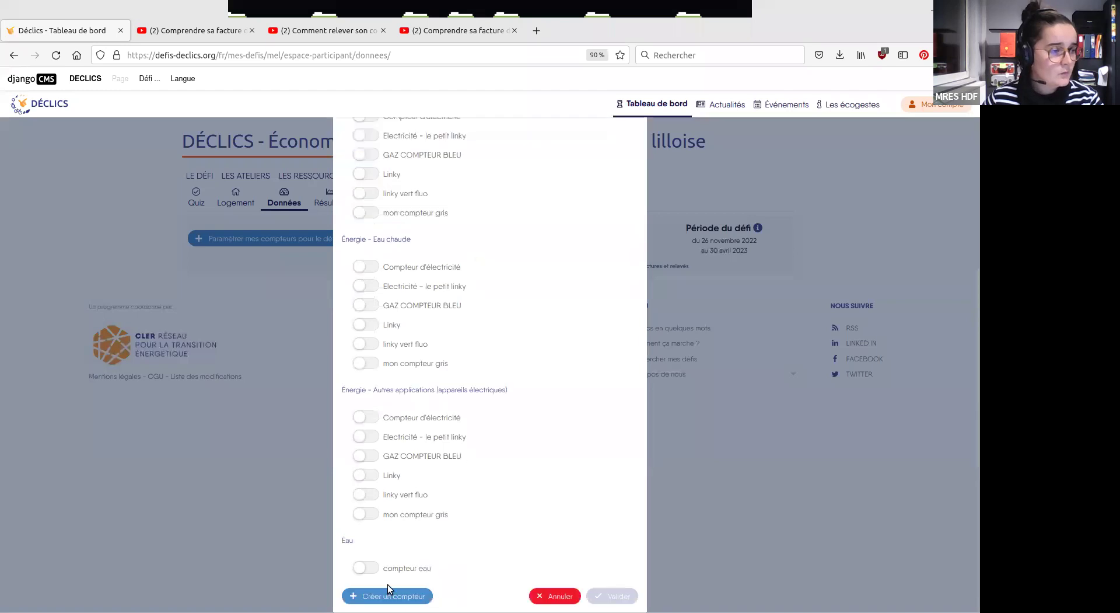
scroll(510, 307, up, 5)
scroll(503, 277, down, 5)
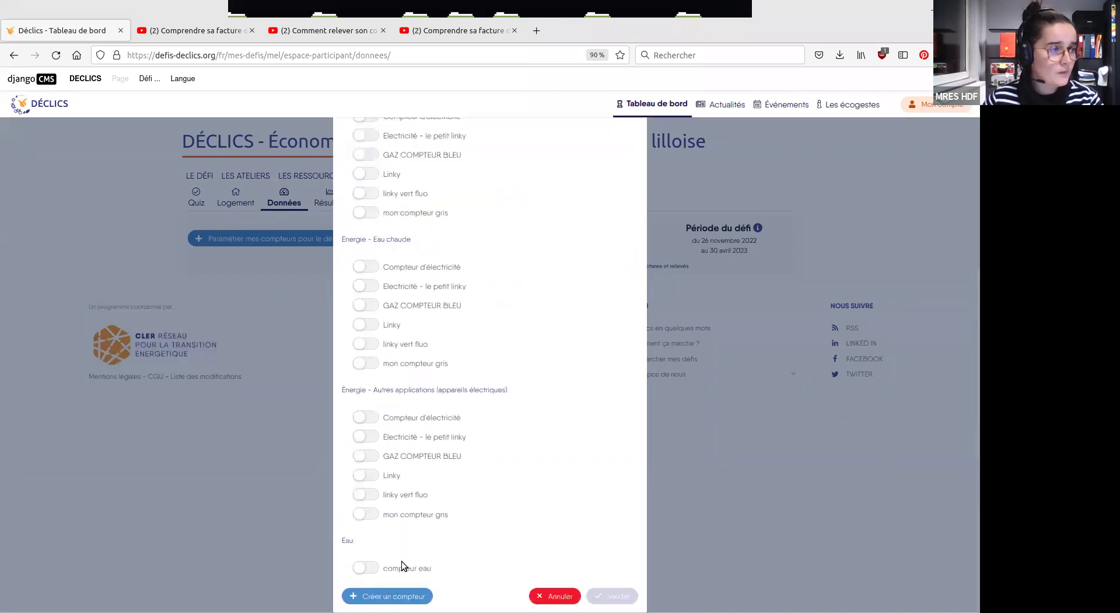
click(402, 596)
click(401, 234)
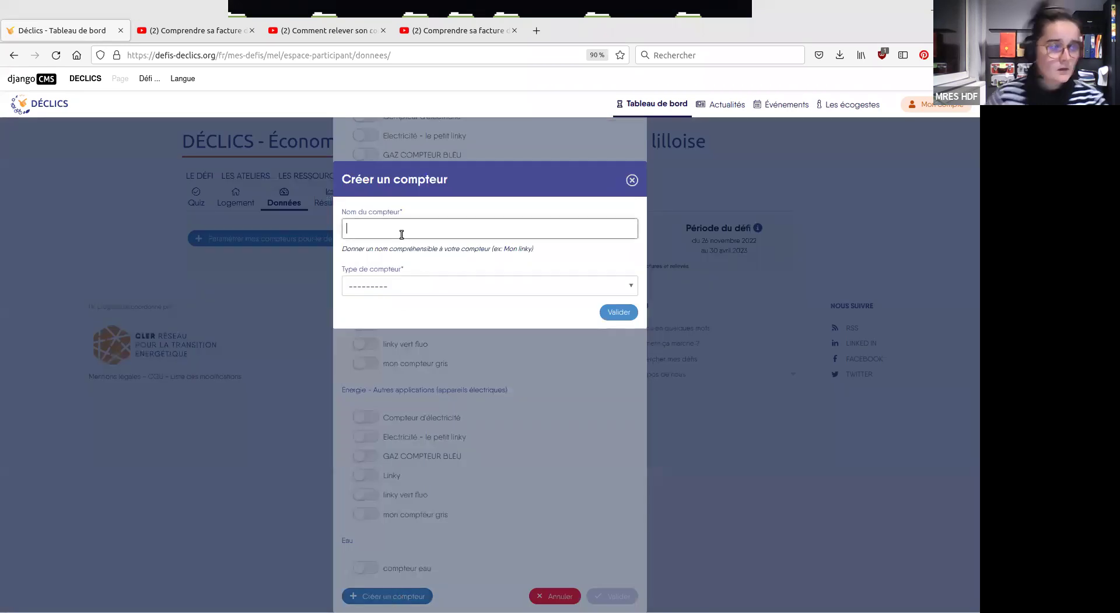
key(Return)
text(Compteu)
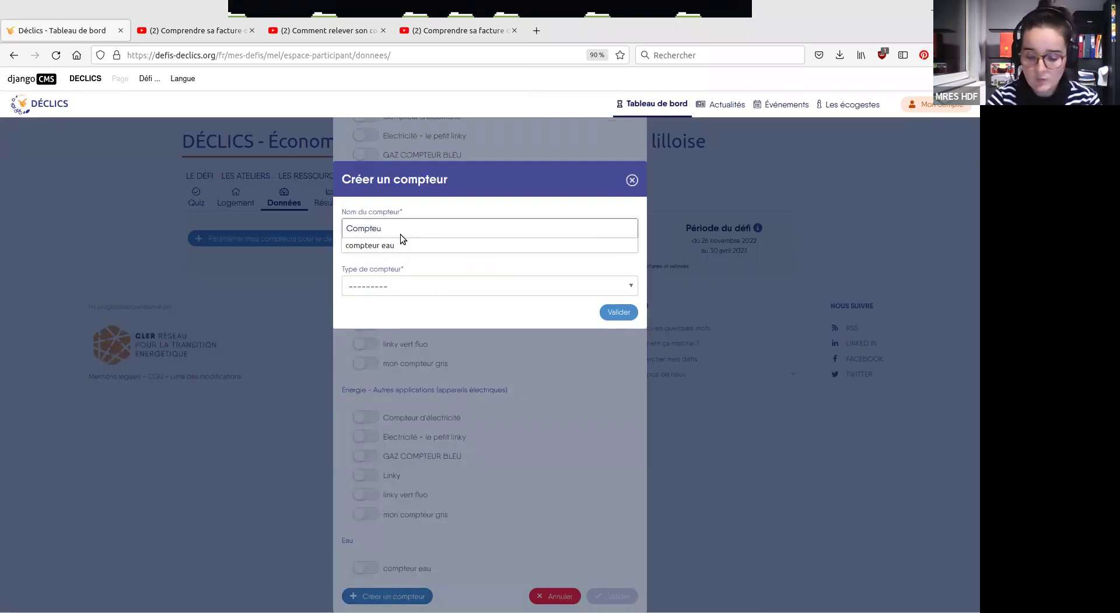
text(r électricité)
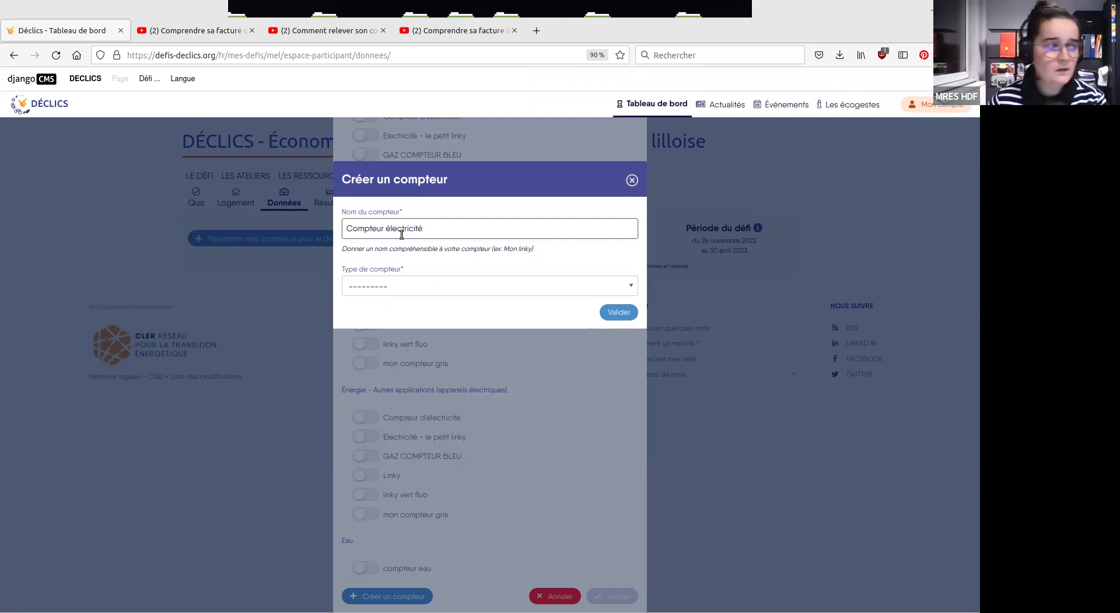
- Set the new meter's type to Electricité and its entry type to Electricité sans options tarifaire (tarif de base)
click(436, 286)
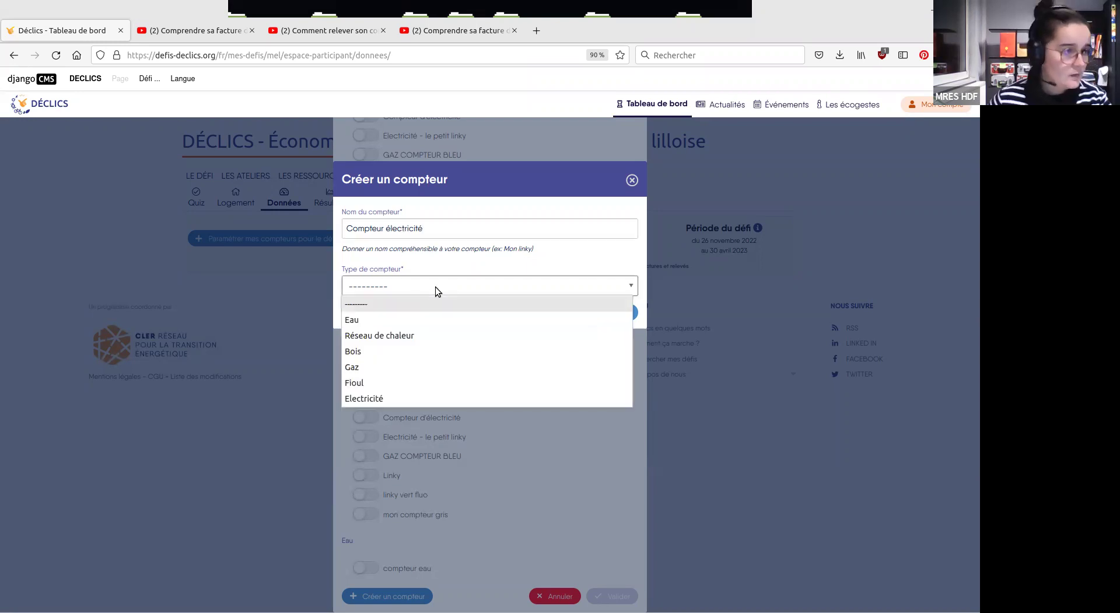
click(384, 398)
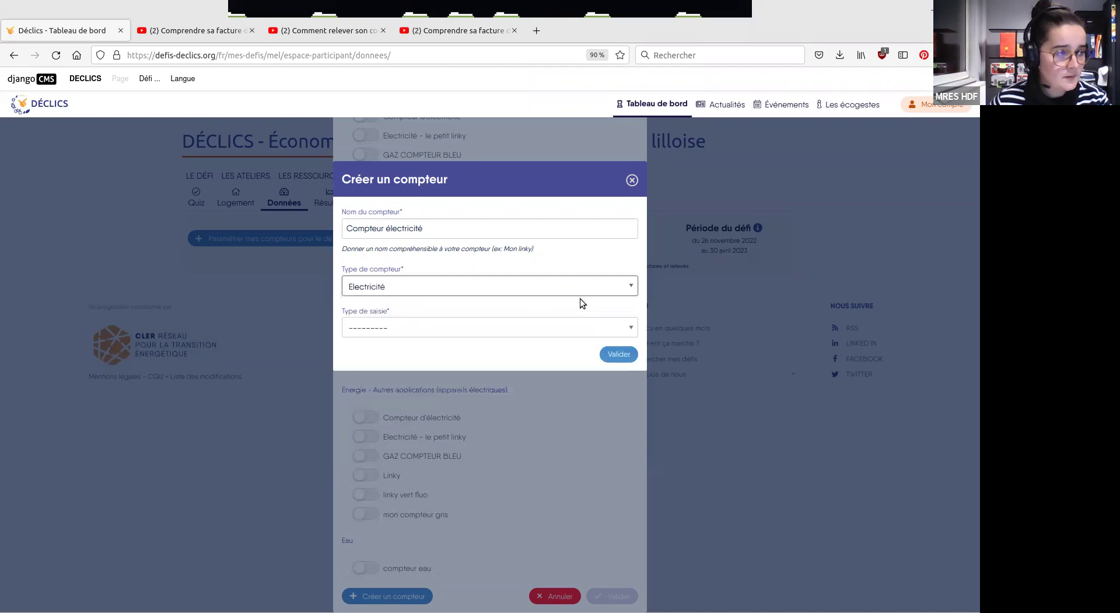
click(411, 324)
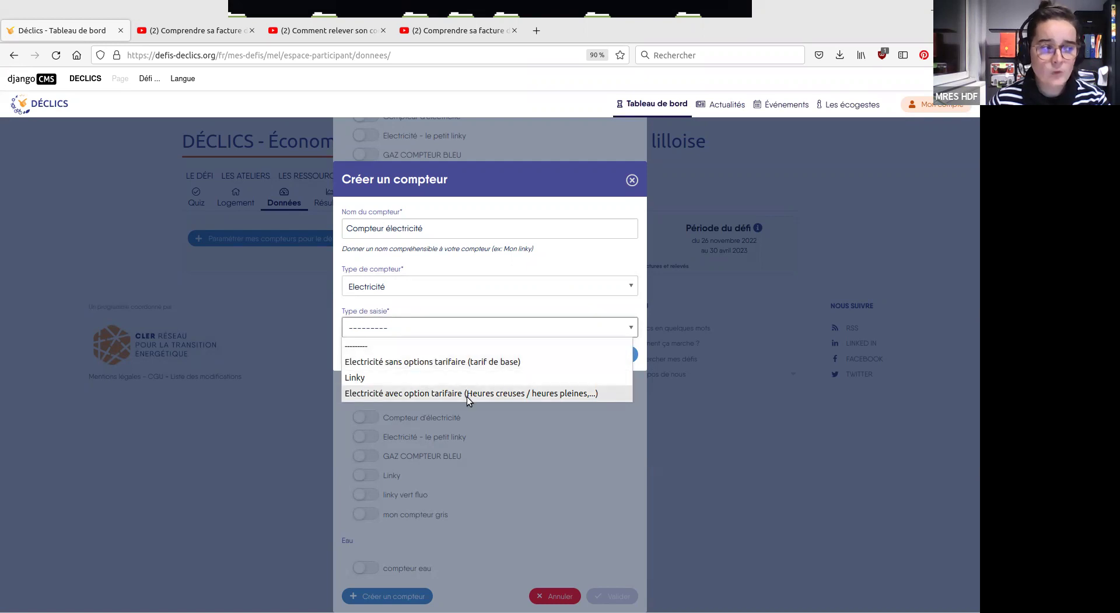
click(484, 361)
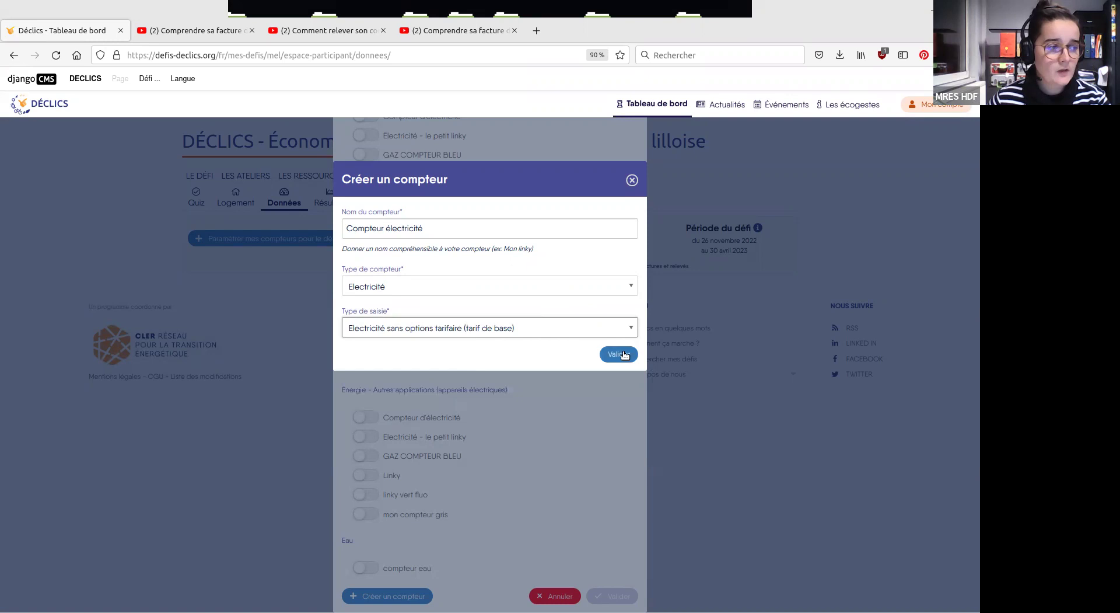
- Switch the meter's entry type to Linky and read through the ENEDIS account instructions
click(586, 327)
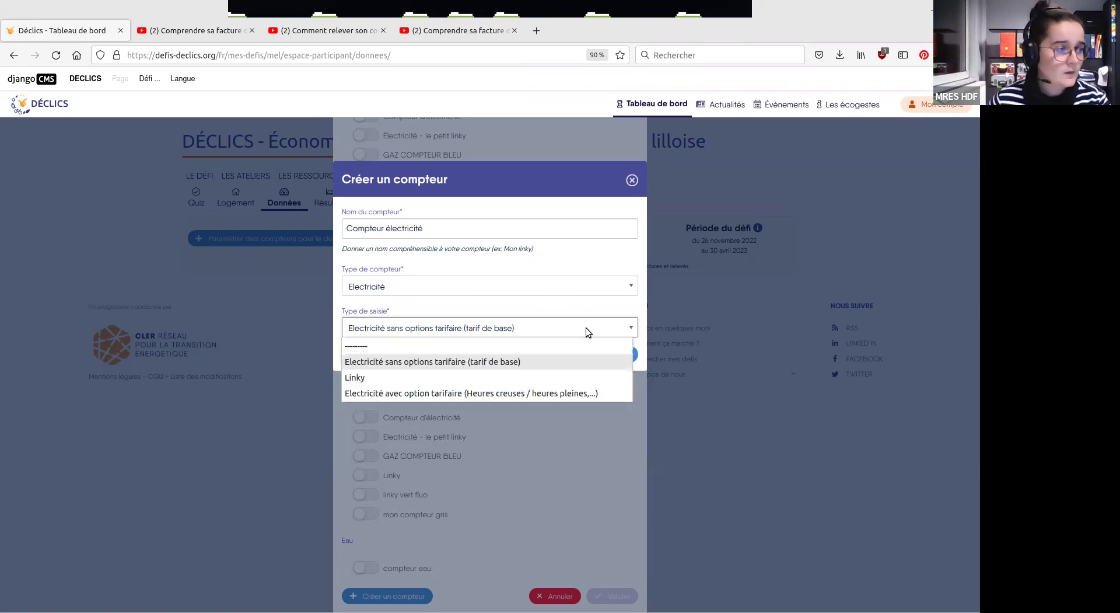
click(367, 380)
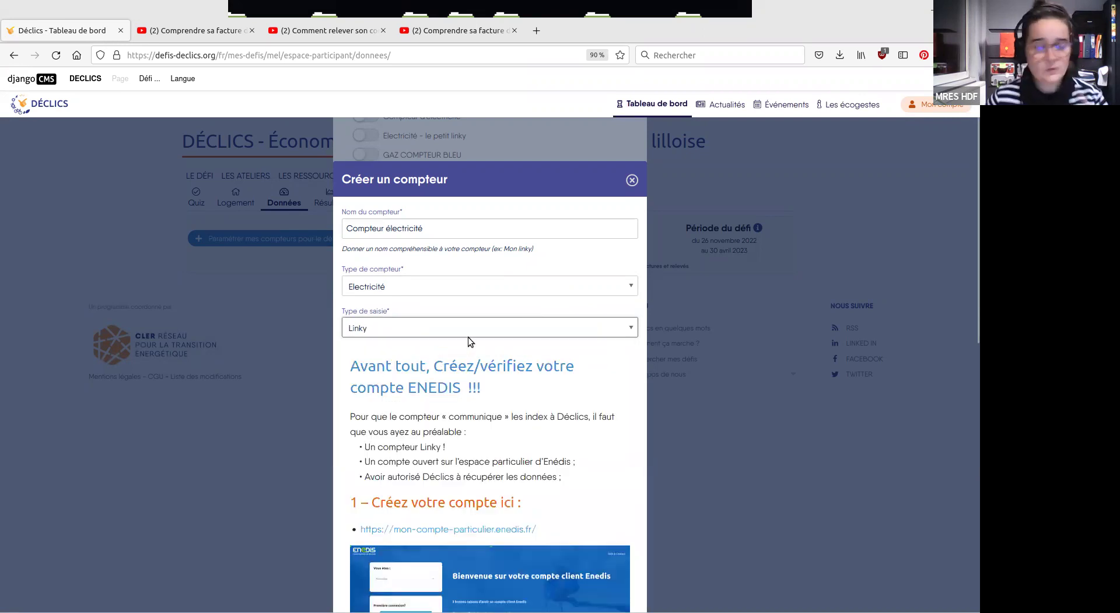
scroll(525, 350, down, 5)
scroll(526, 333, up, 3)
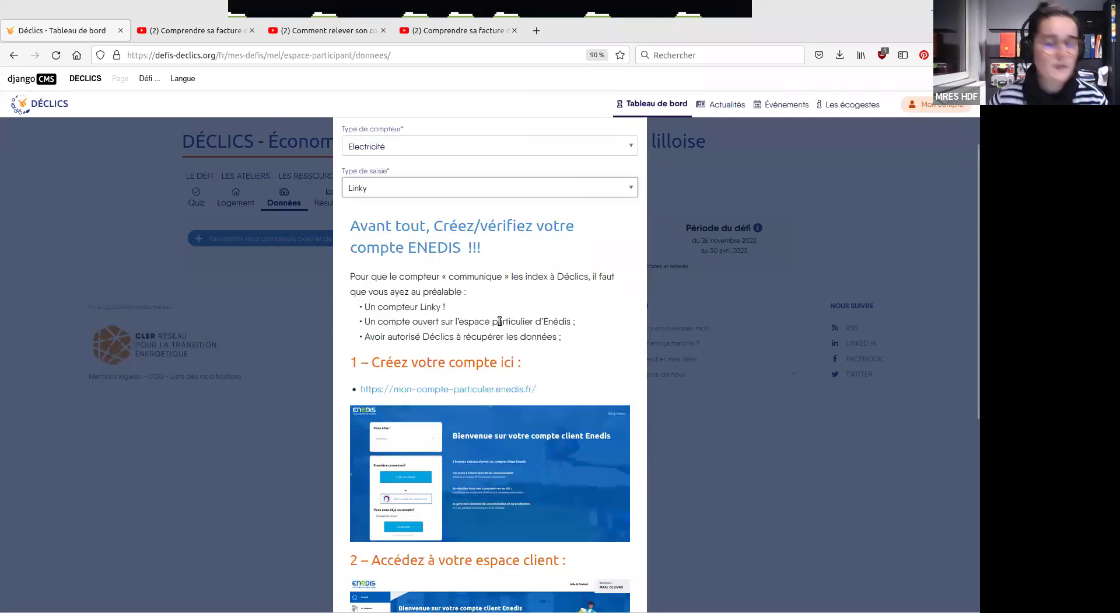
scroll(431, 338, down, 4)
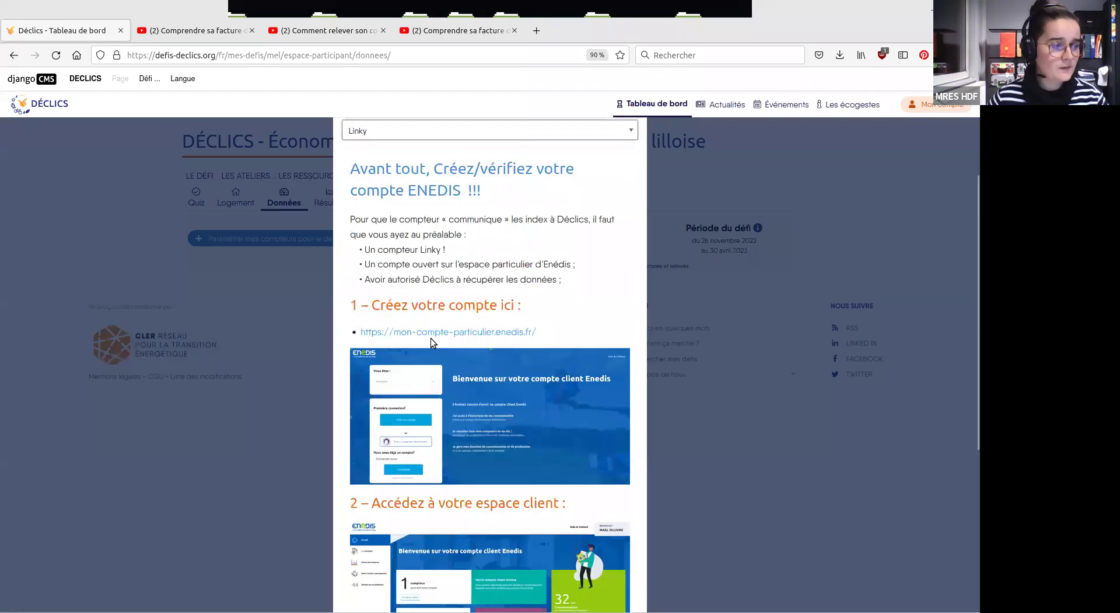
scroll(442, 261, down, 3)
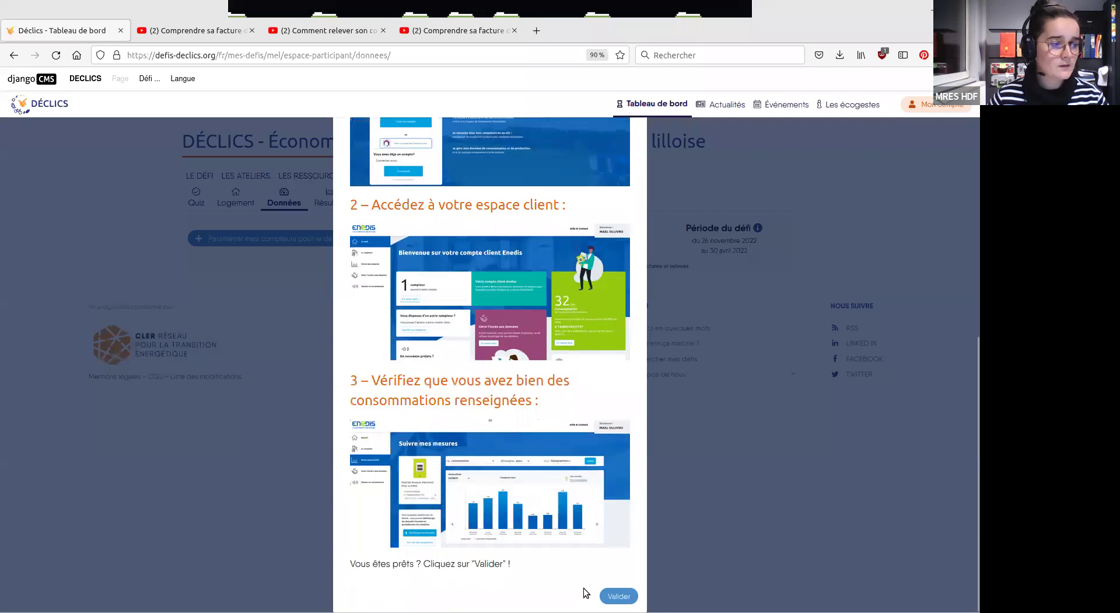
scroll(533, 373, up, 7)
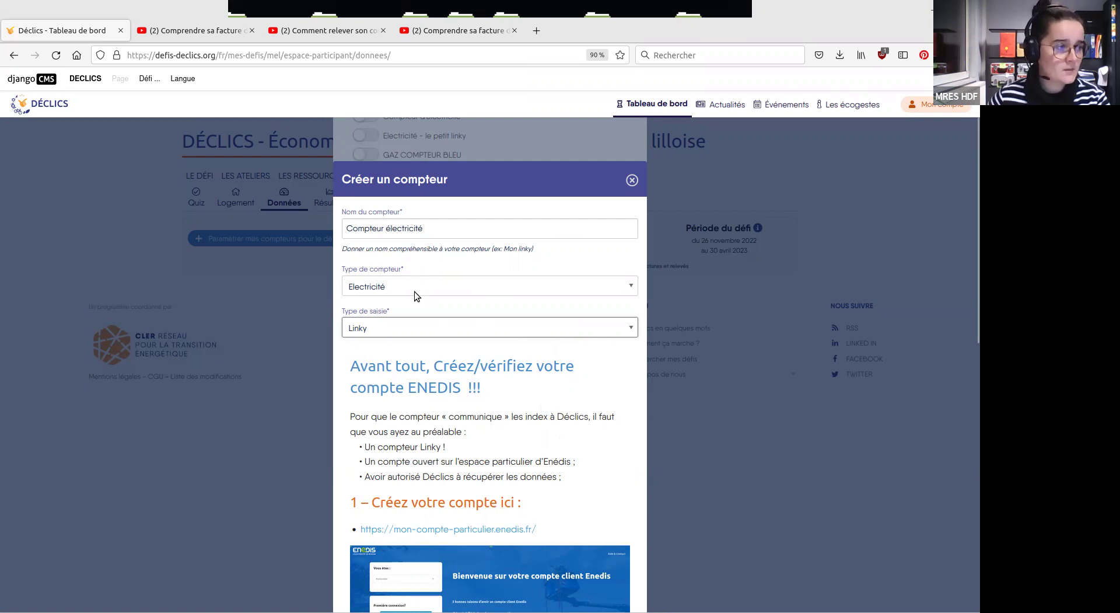
- Choose Electricité sans options tarifaire (tarif de base) as the entry type again and create the electricity meter
click(399, 330)
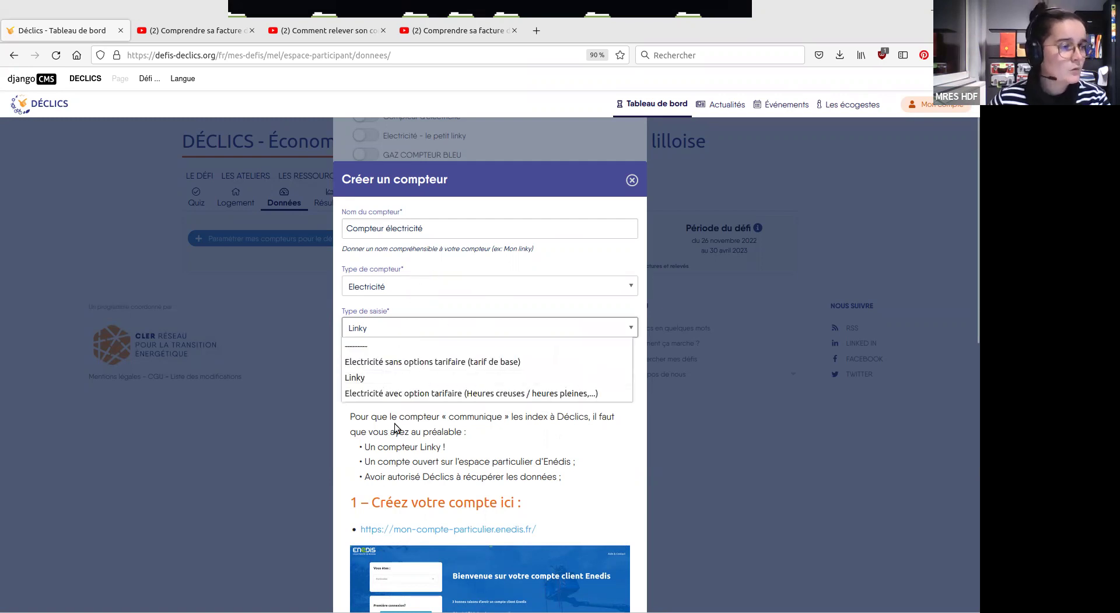
click(443, 362)
click(607, 358)
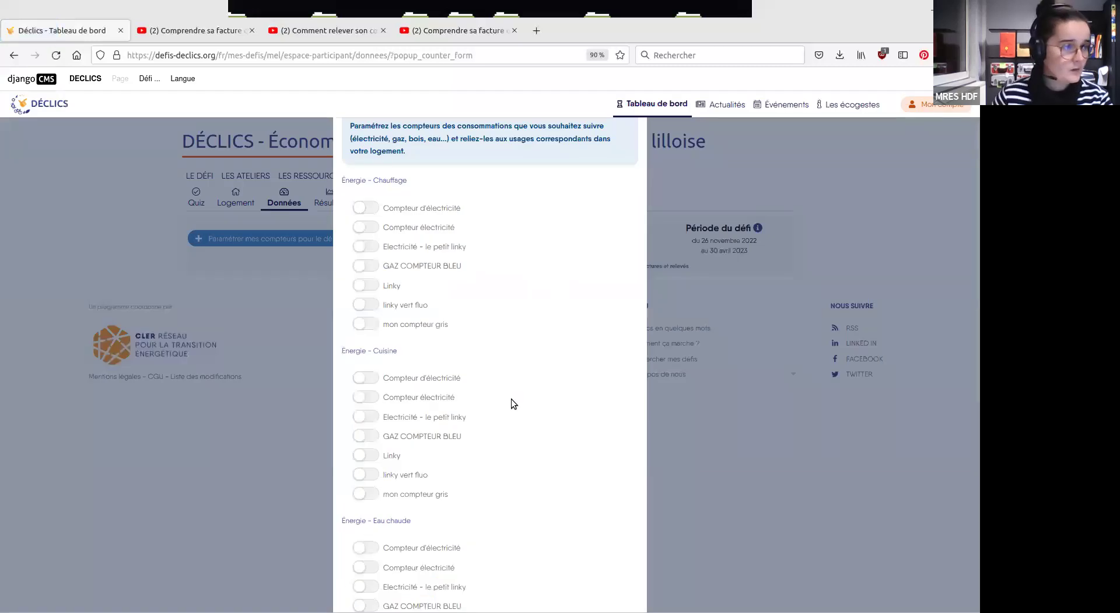
- Link Compteur électricité to the Cuisine, Eau chaude and Autres applications energy uses, and save the meter setup
scroll(472, 443, down, 3)
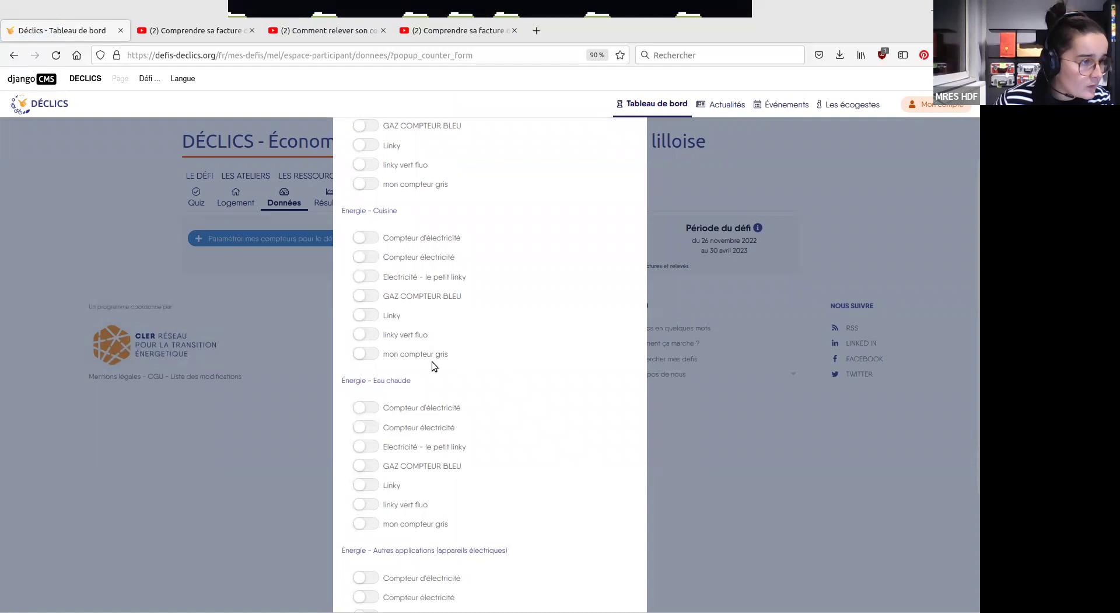
click(431, 257)
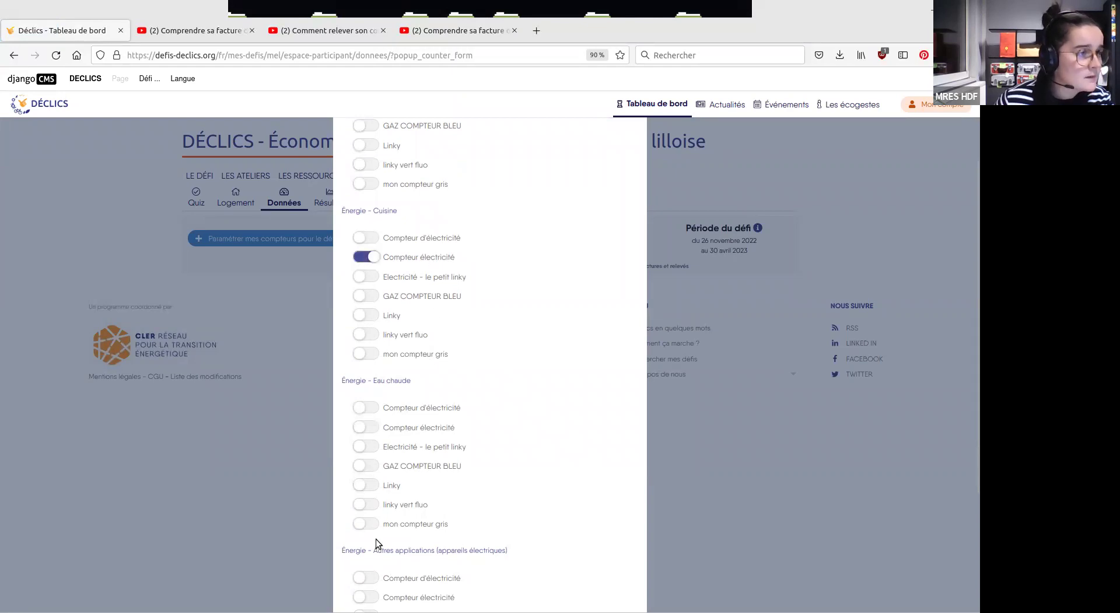
click(368, 428)
scroll(371, 426, down, 4)
click(368, 418)
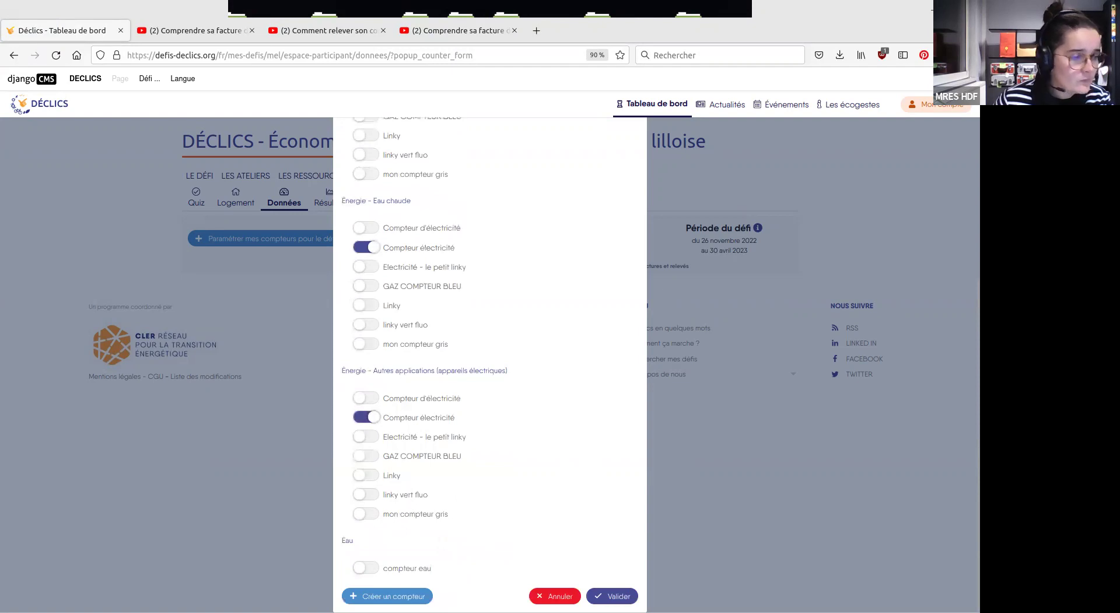
click(606, 597)
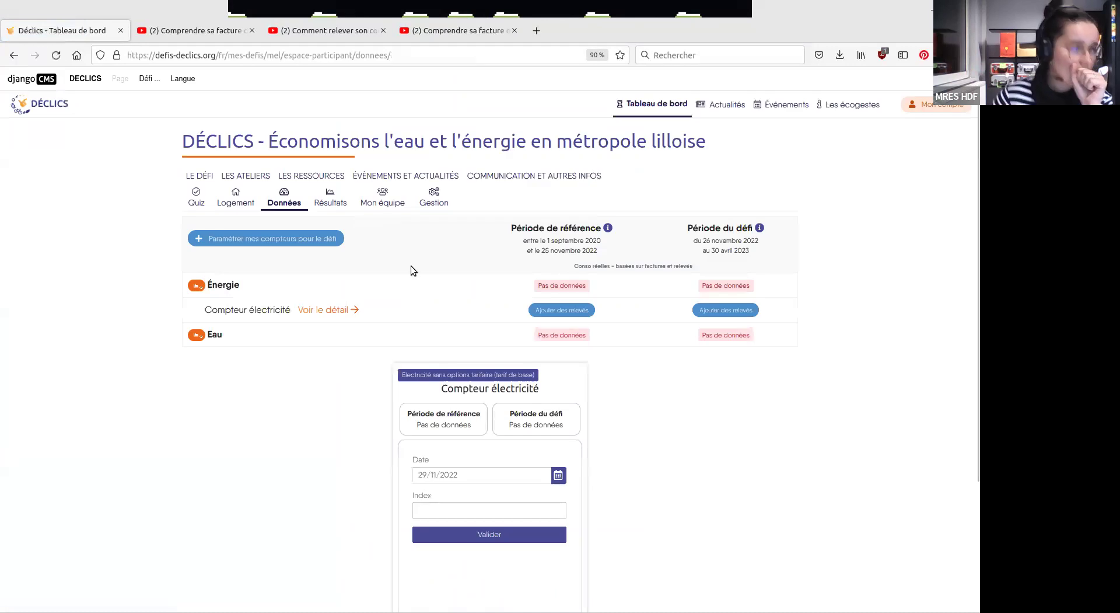
- Reopen the challenge's meter setup and start creating a meter named "compteur bleu eau"
scroll(502, 255, down, 3)
scroll(477, 295, up, 3)
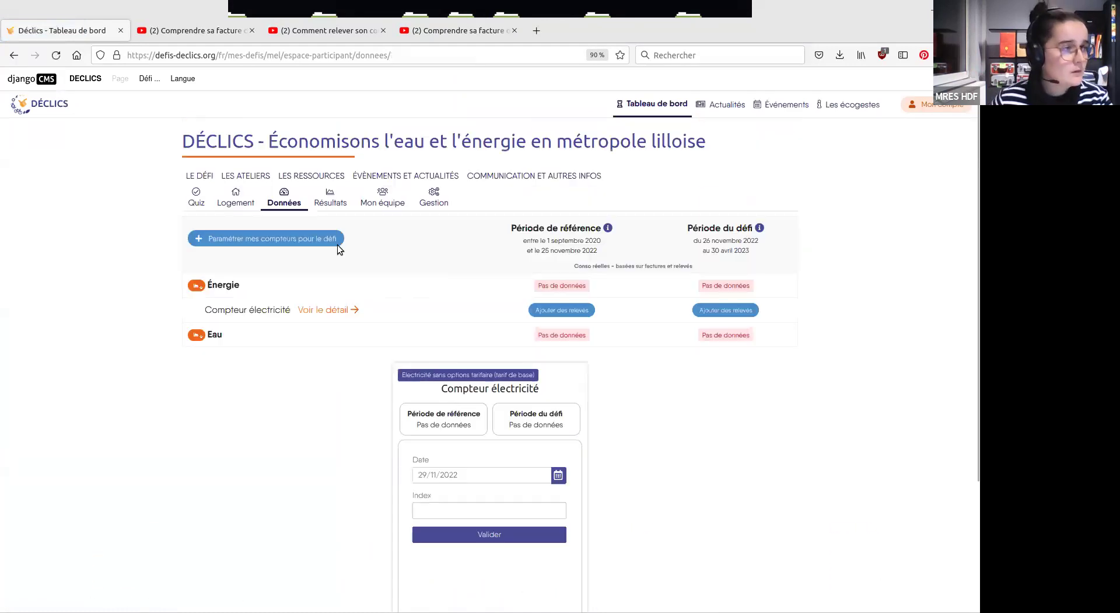
click(295, 237)
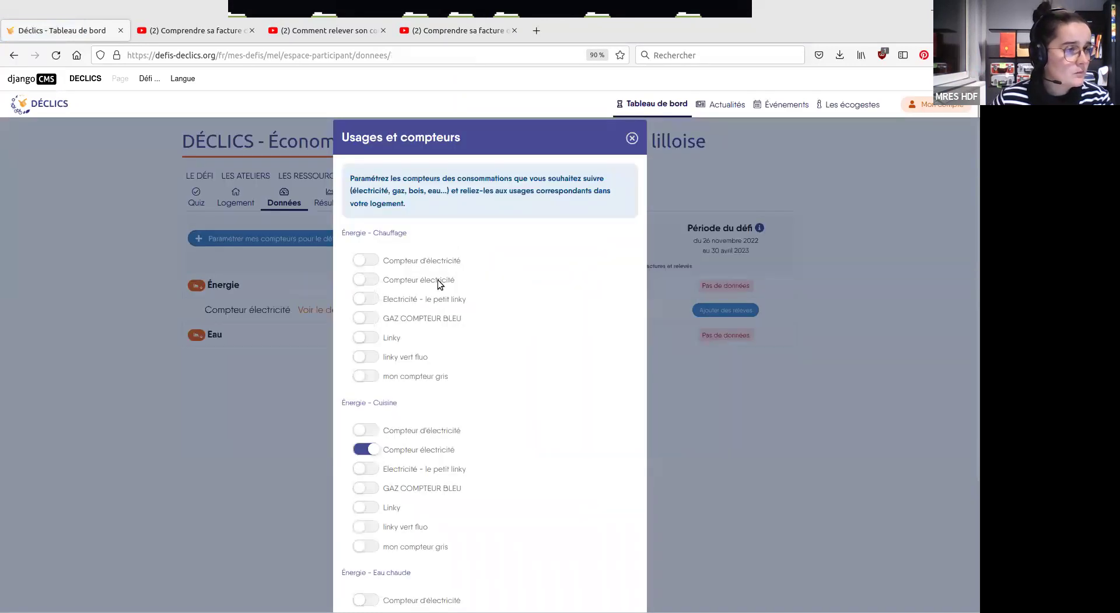
scroll(442, 284, down, 5)
click(389, 595)
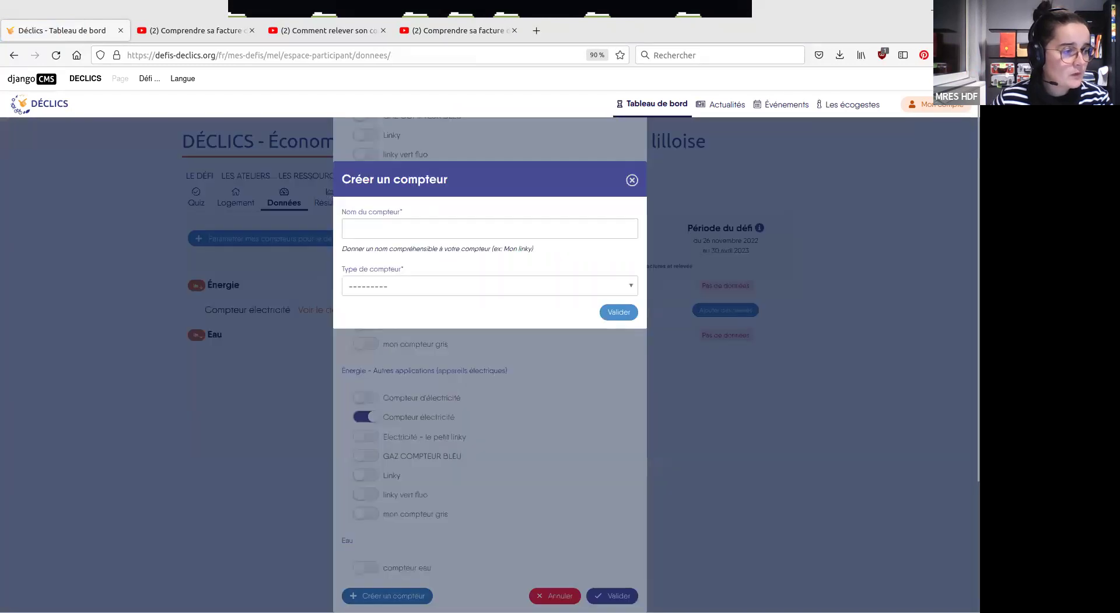
click(447, 234)
text(co)
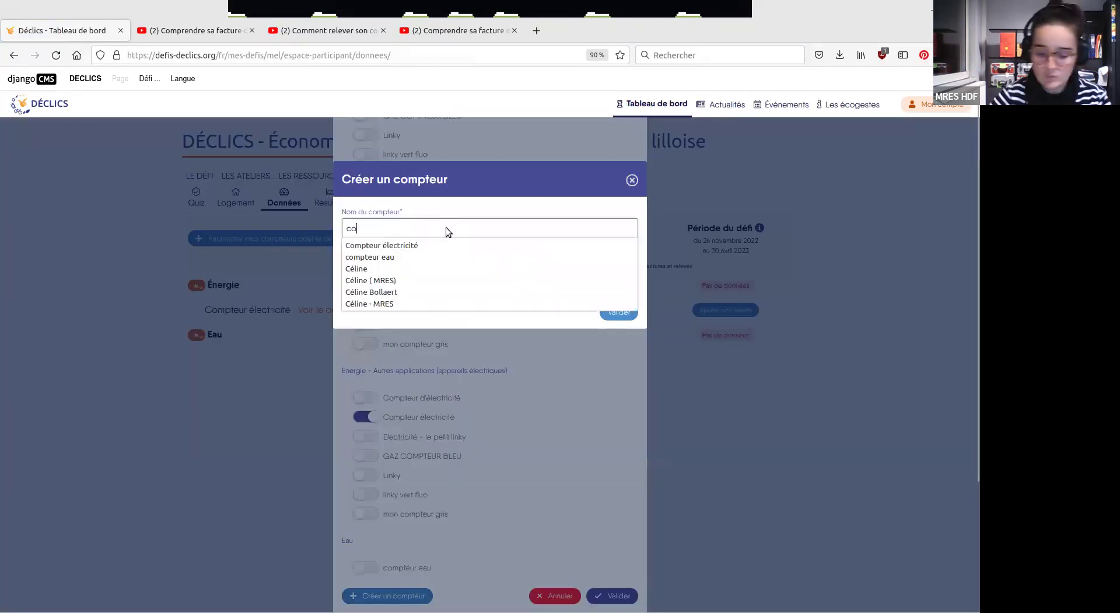
text(mpteur bleu eau)
- Set the new meter's type to Eau with entry type Compteur d'eau avec relevé d'index, and create it
click(433, 287)
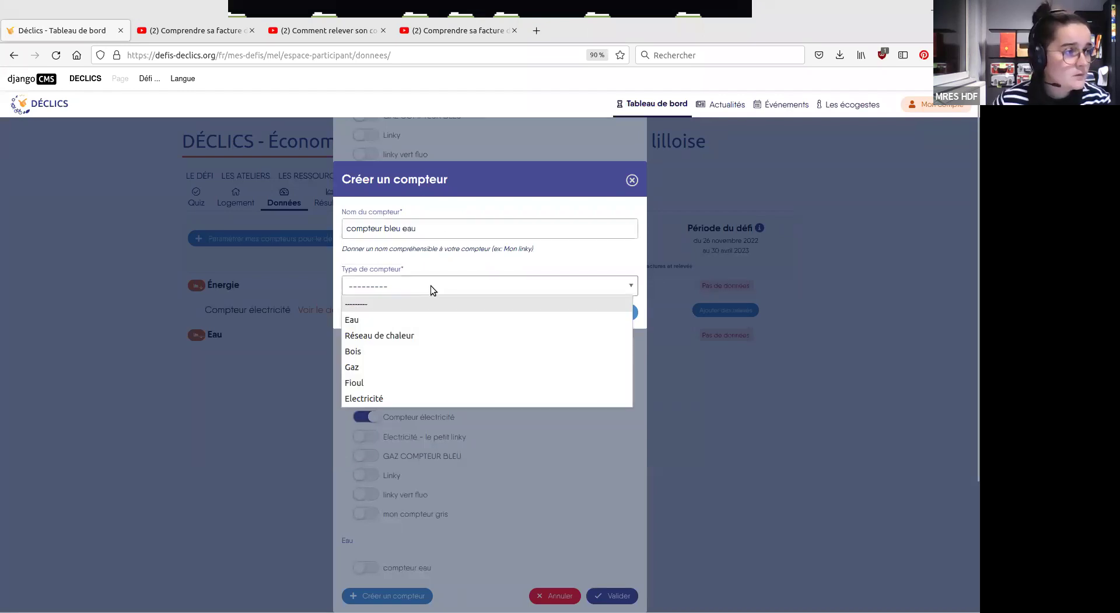
click(387, 320)
click(499, 330)
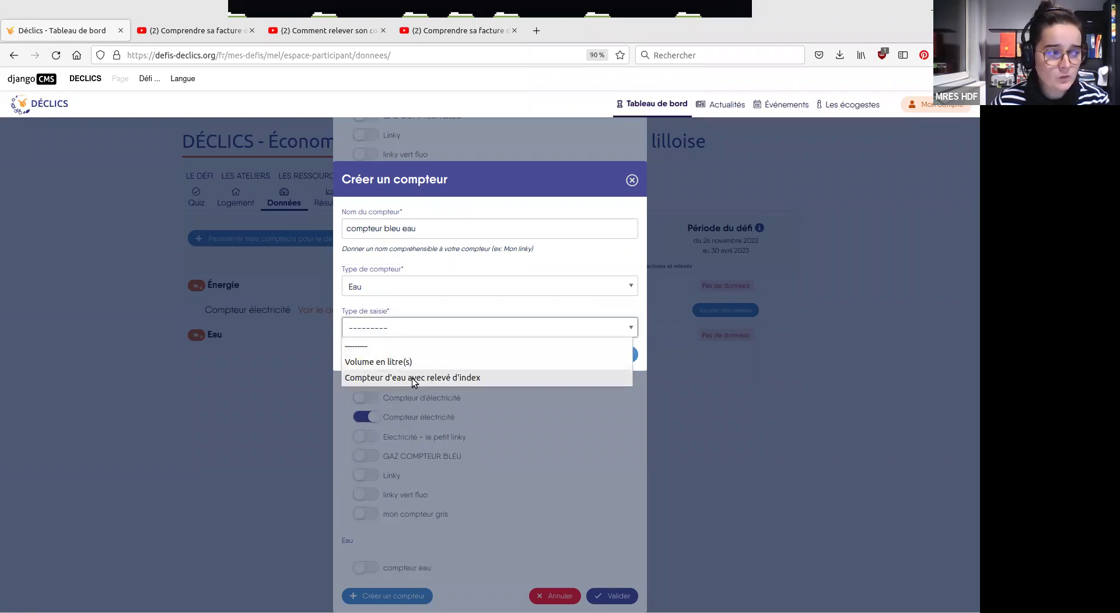
click(413, 379)
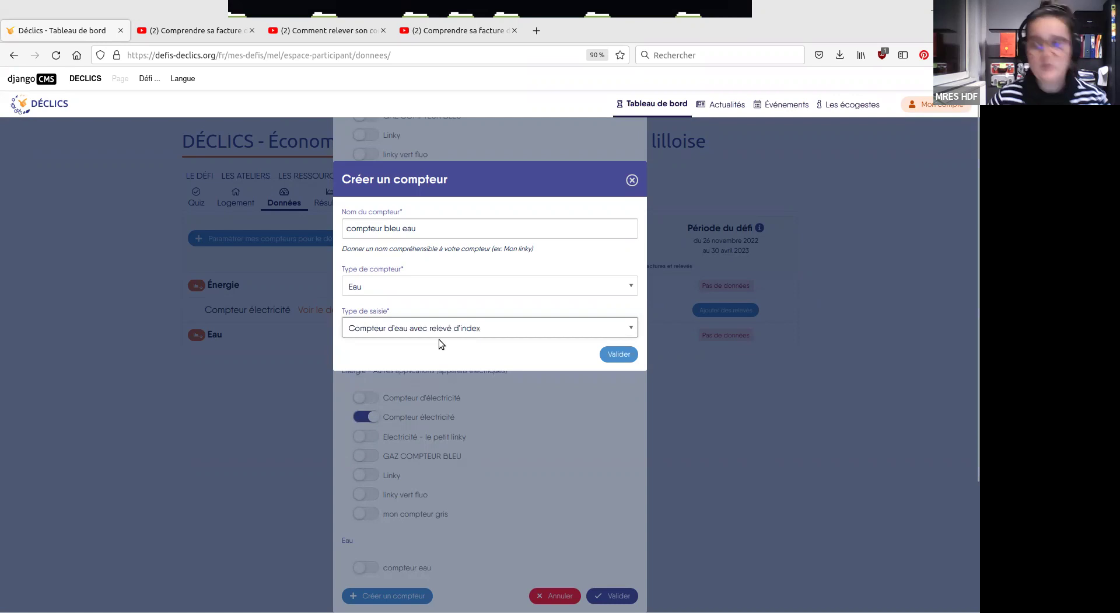
click(619, 354)
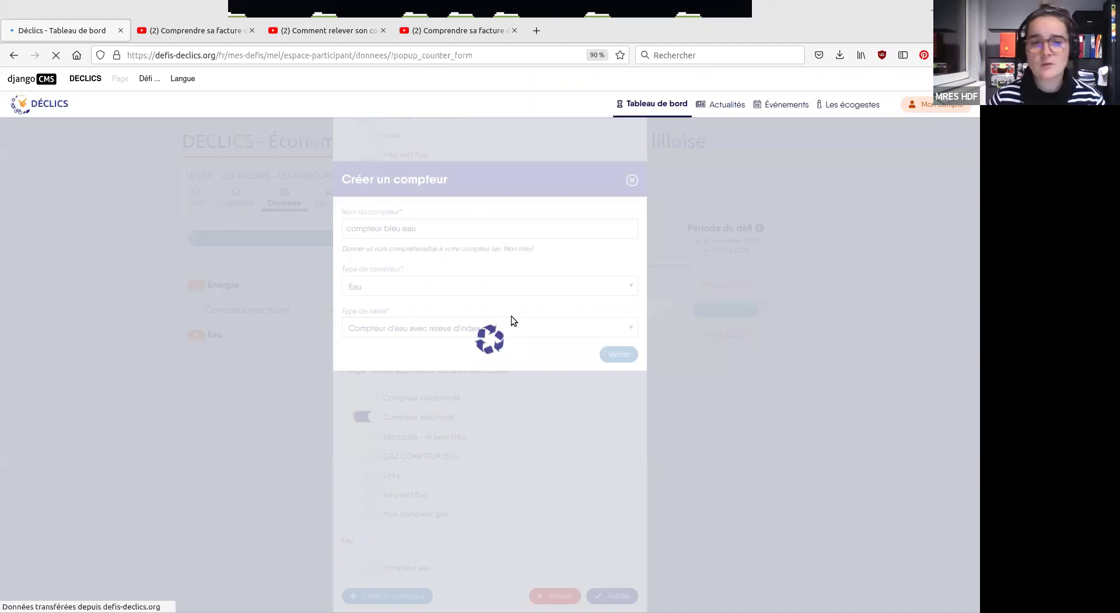
- Enable compteur bleu eau for the Eau use and save the meter setup
scroll(516, 330, down, 10)
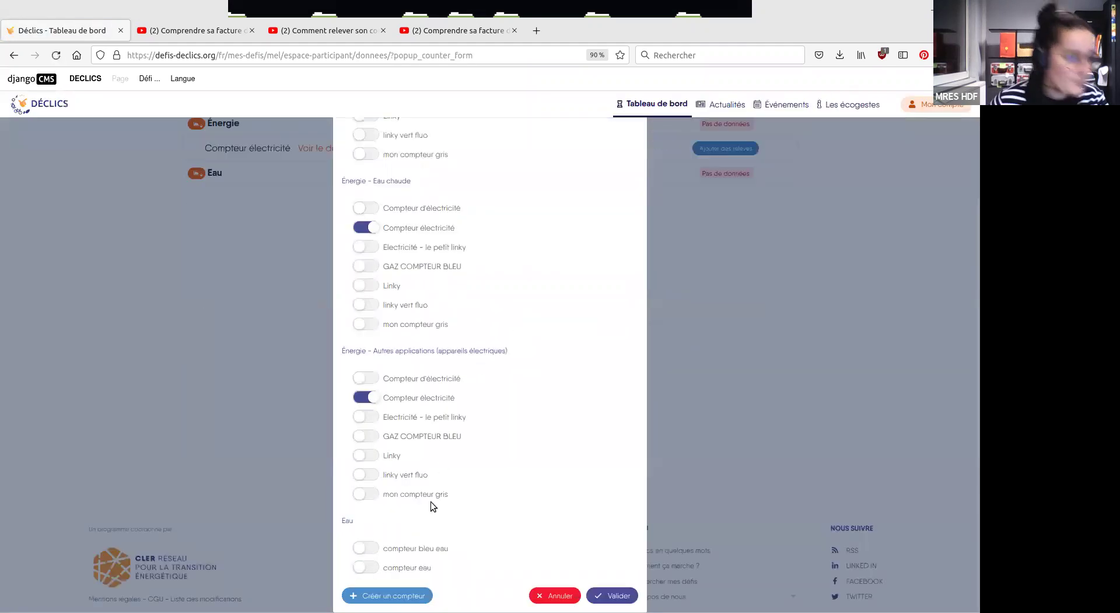
click(422, 551)
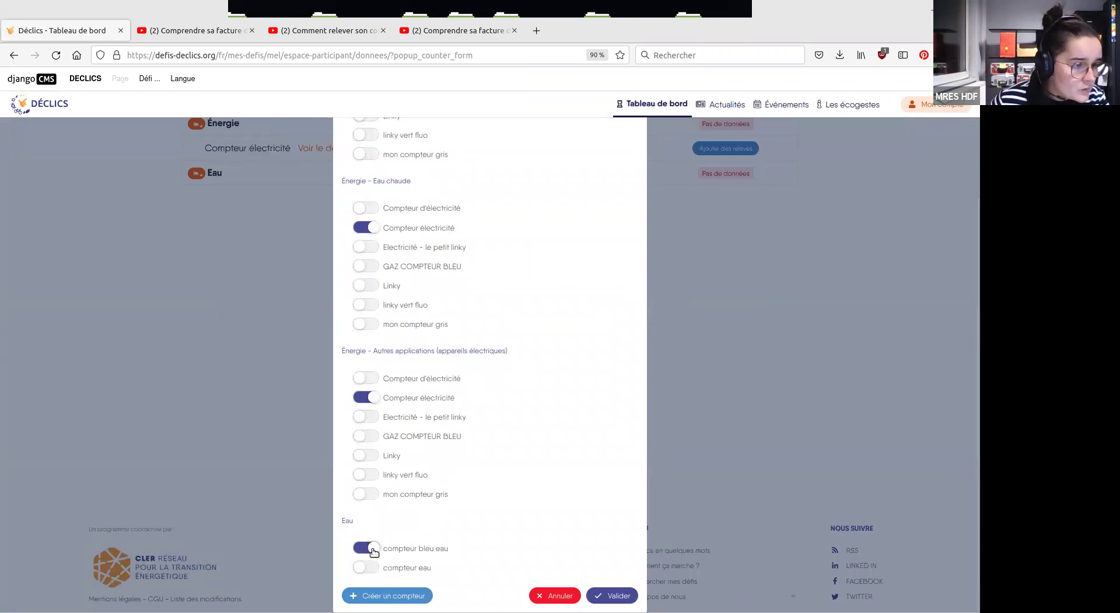
click(610, 595)
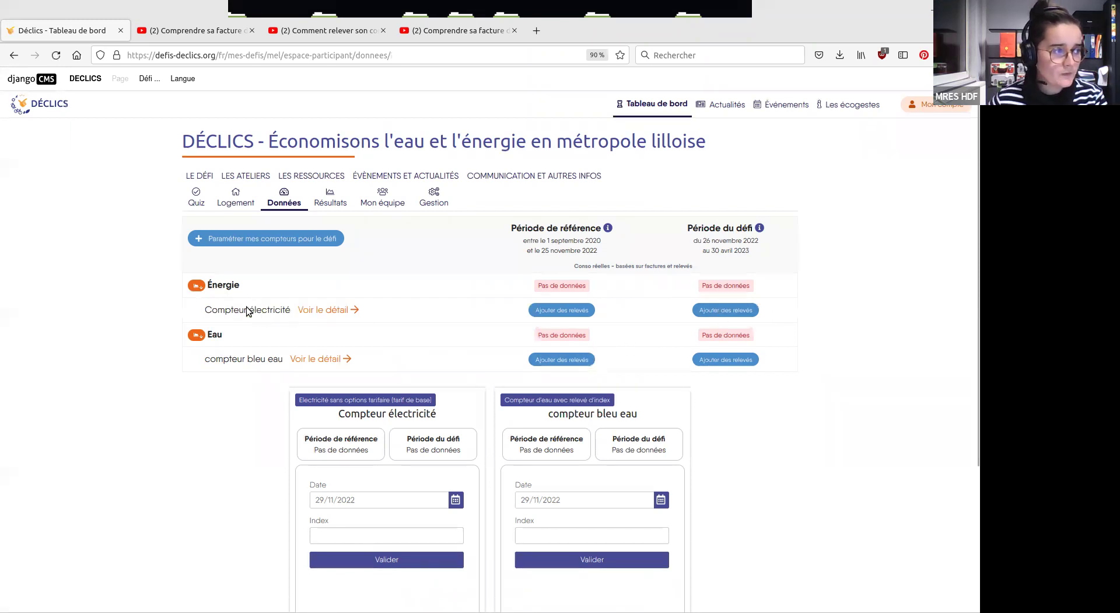
- Record an index of 12564 dated 29/11/2022 for Compteur électricité
scroll(650, 312, down, 2)
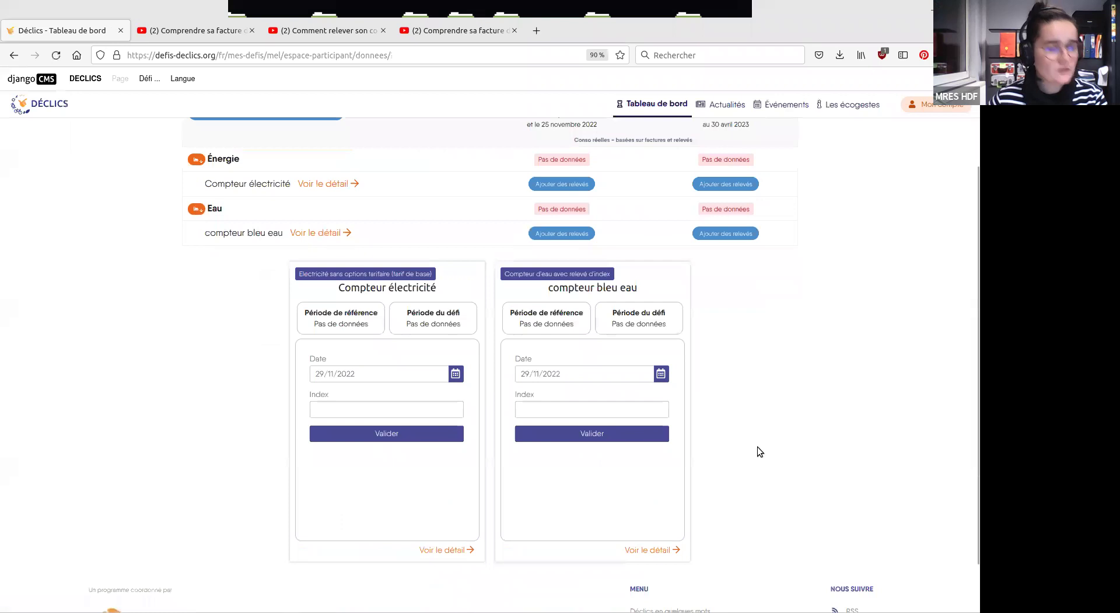
scroll(699, 423, up, 1)
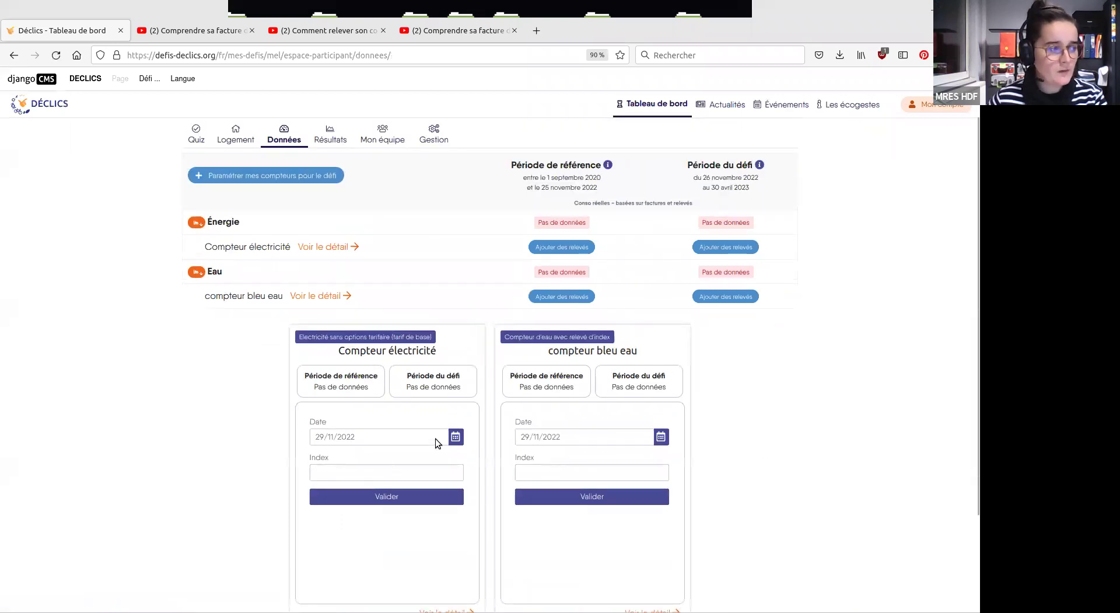
click(455, 436)
click(455, 437)
click(380, 470)
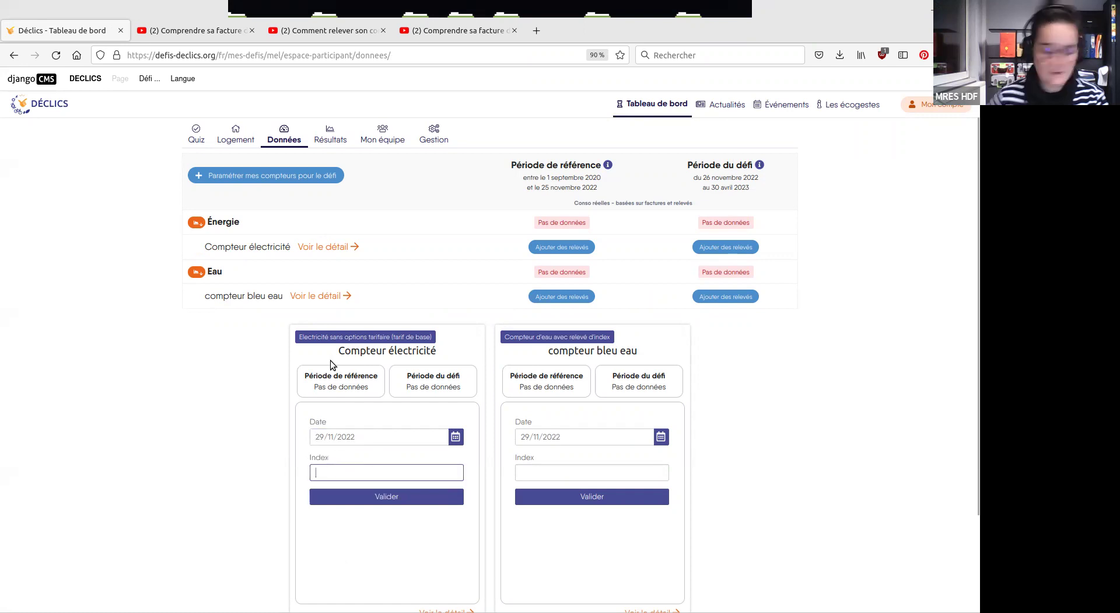
scroll(294, 301, down, 2)
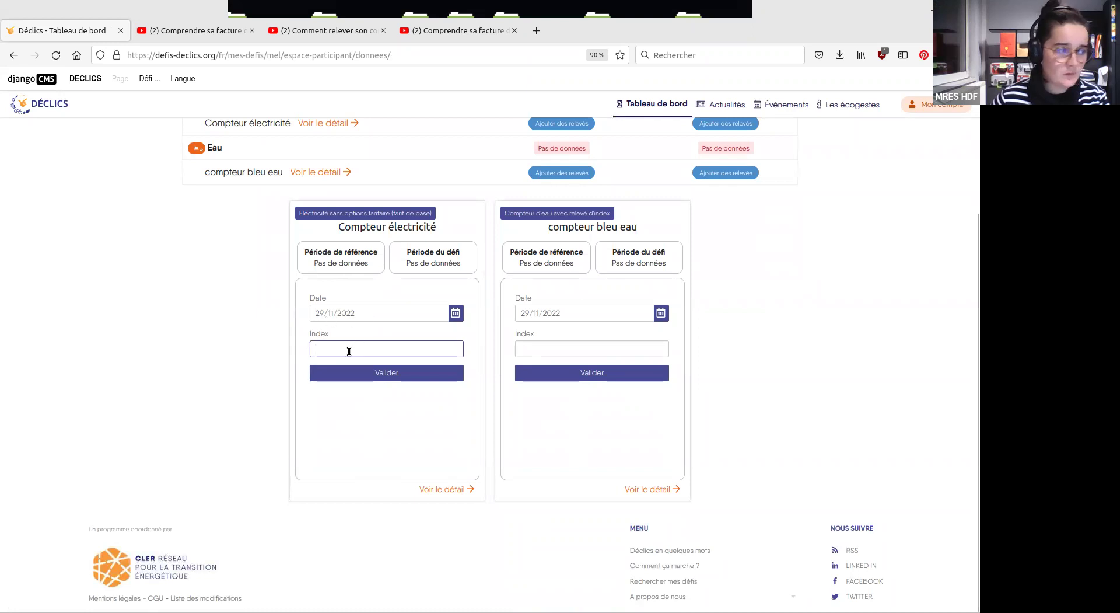
text(12564)
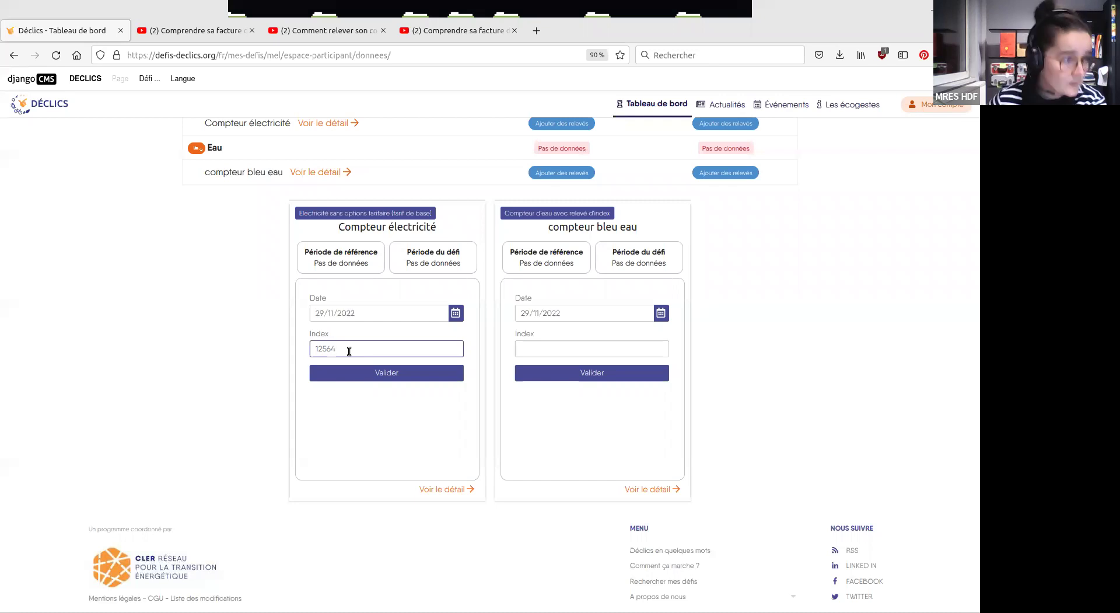
click(368, 373)
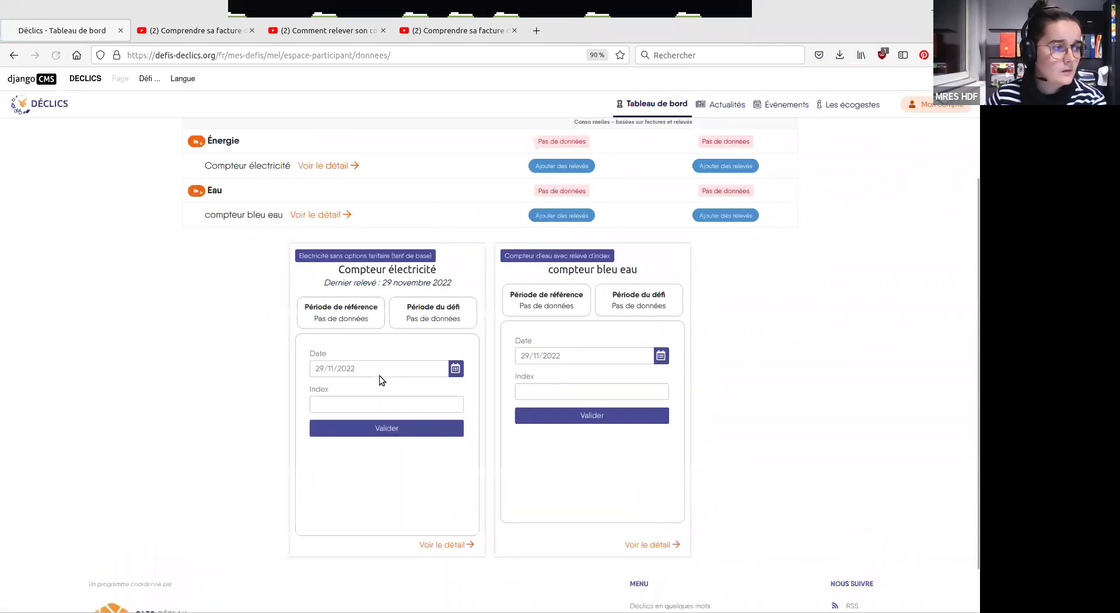
- Record an index reading dated 15/12/2022 for Compteur électricité
click(455, 369)
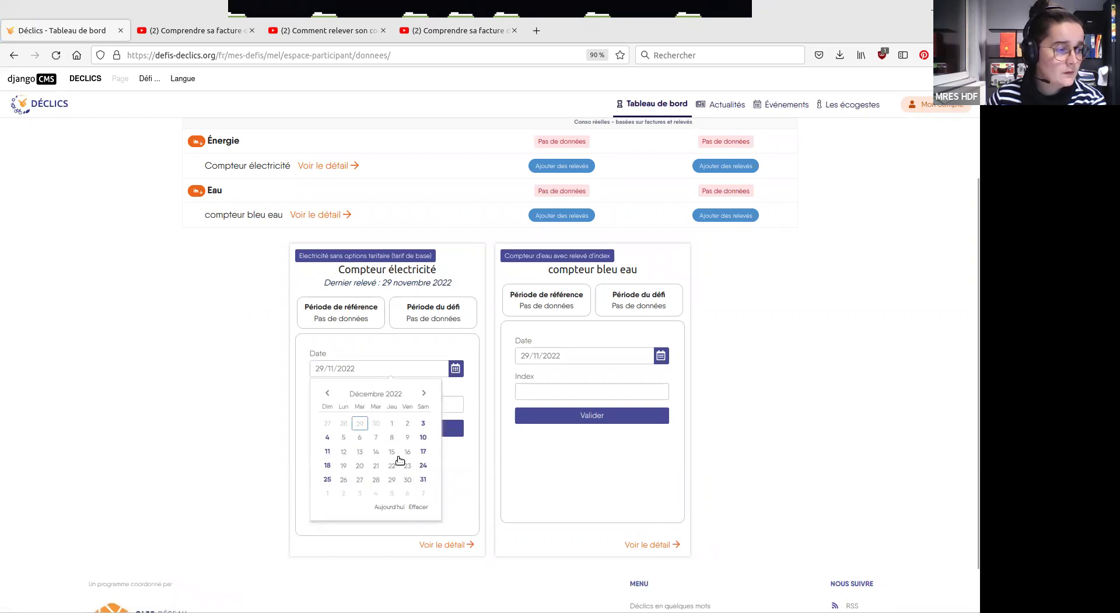
click(393, 450)
click(371, 404)
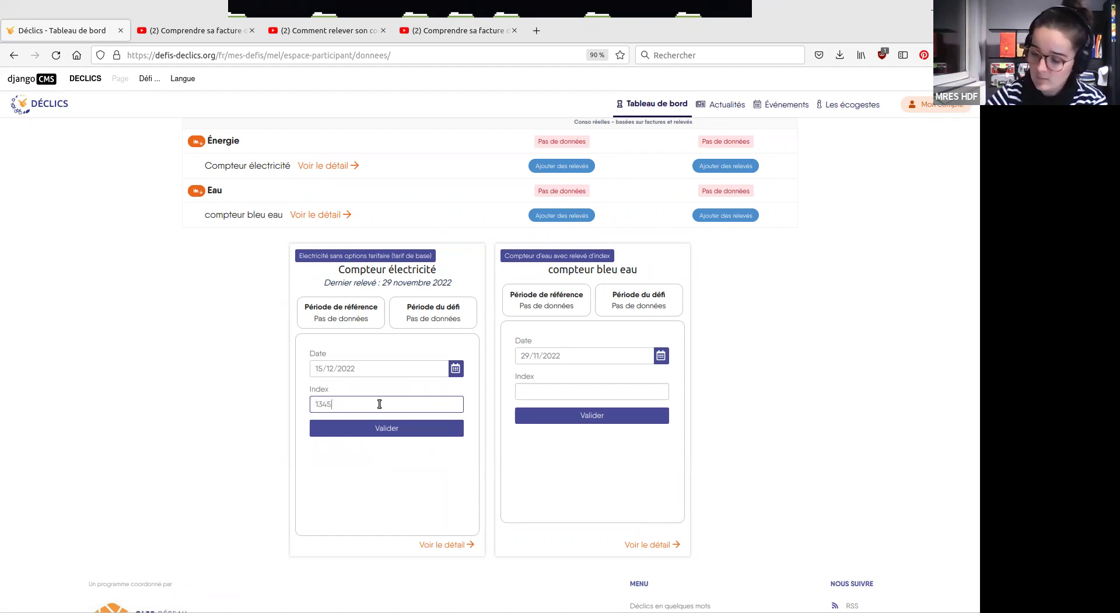
click(405, 428)
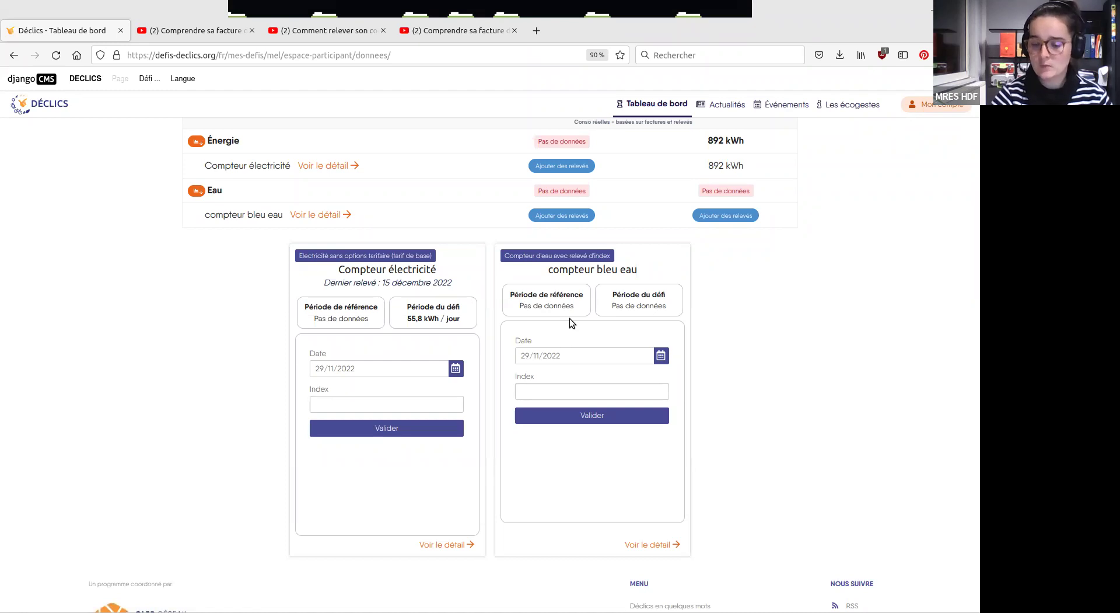
- Record an index of 9564 dated 01/11/2021 for Compteur électricité
scroll(589, 313, up, 2)
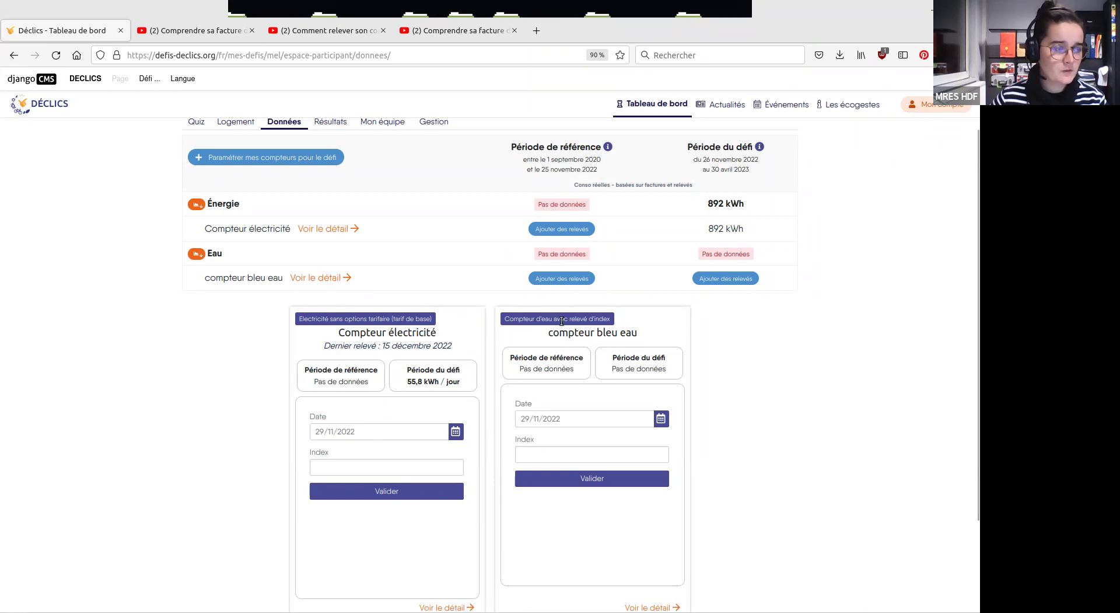
scroll(704, 251, up, 3)
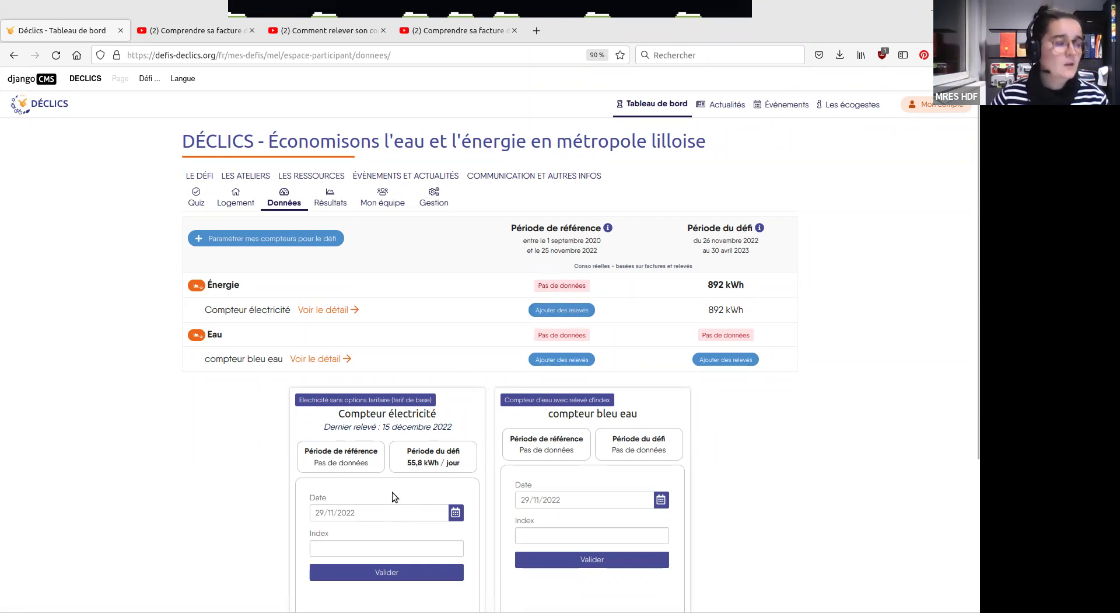
click(441, 512)
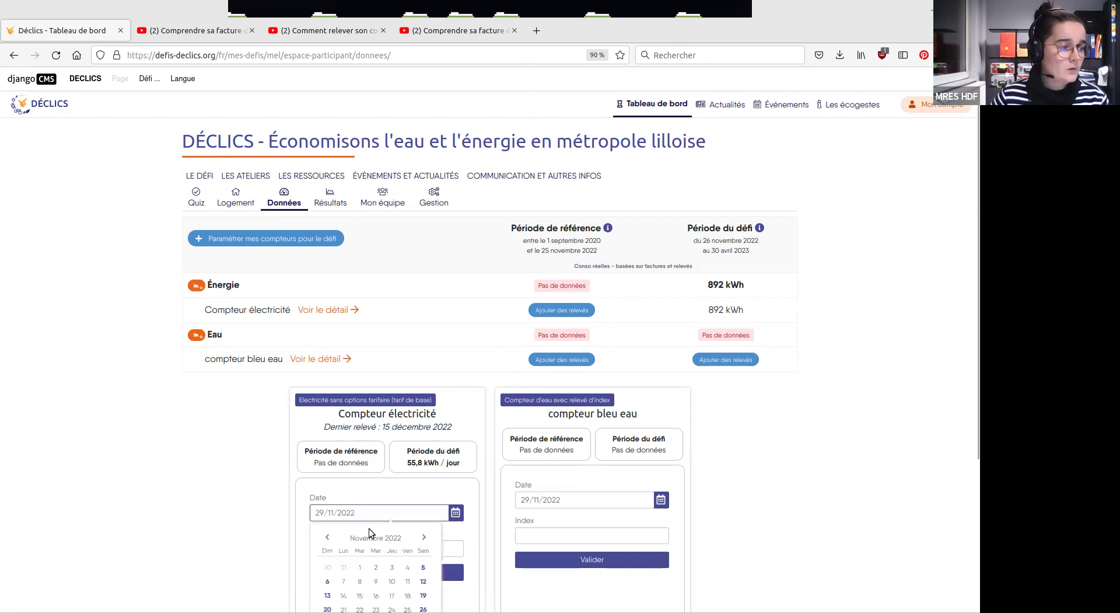
click(327, 537)
click(327, 537)
click(327, 537)
click(328, 537)
click(329, 537)
click(328, 537)
click(329, 537)
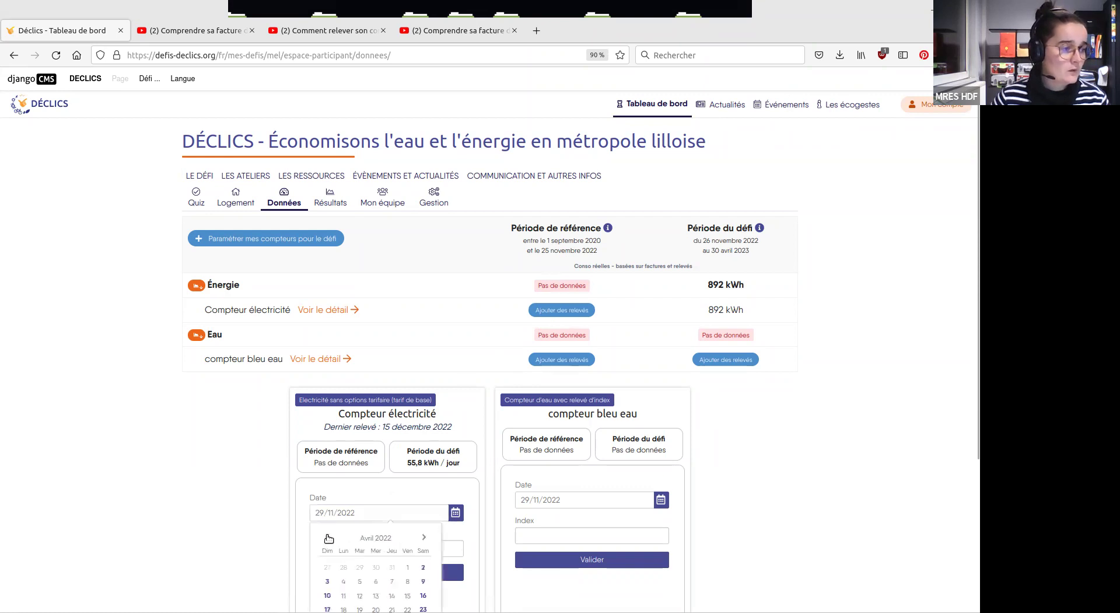
click(327, 537)
click(327, 538)
click(327, 538)
click(327, 537)
click(327, 538)
scroll(348, 537, down, 3)
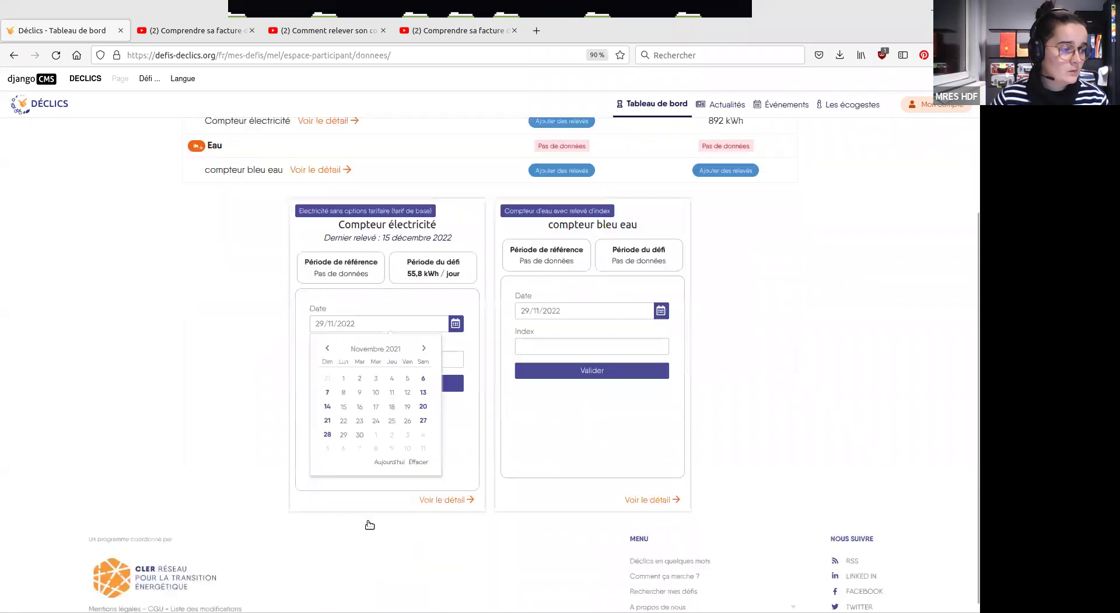
click(343, 379)
click(363, 358)
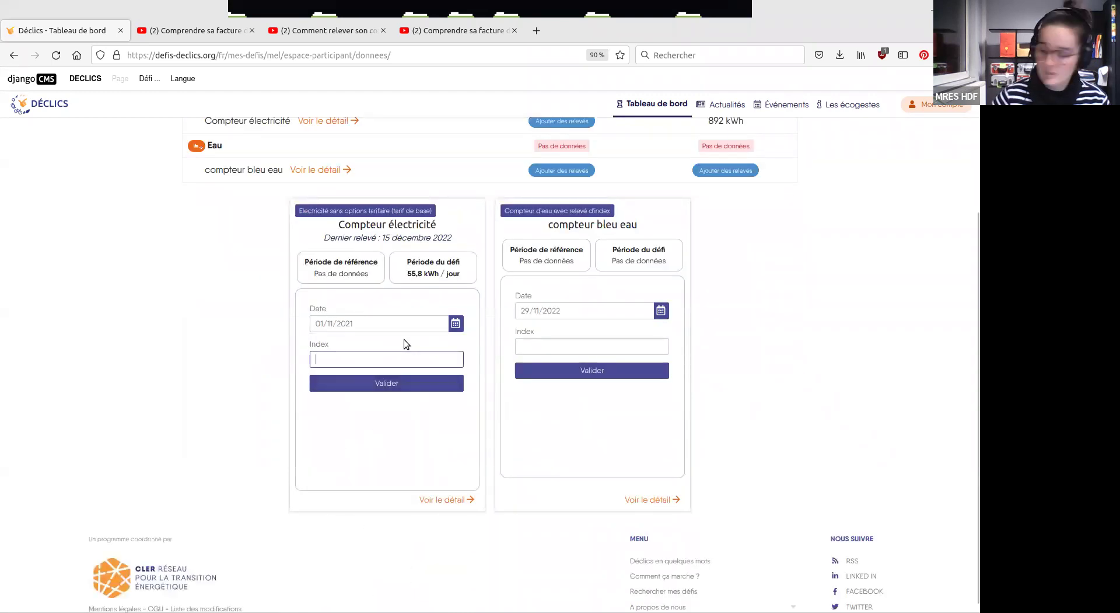
text(95645)
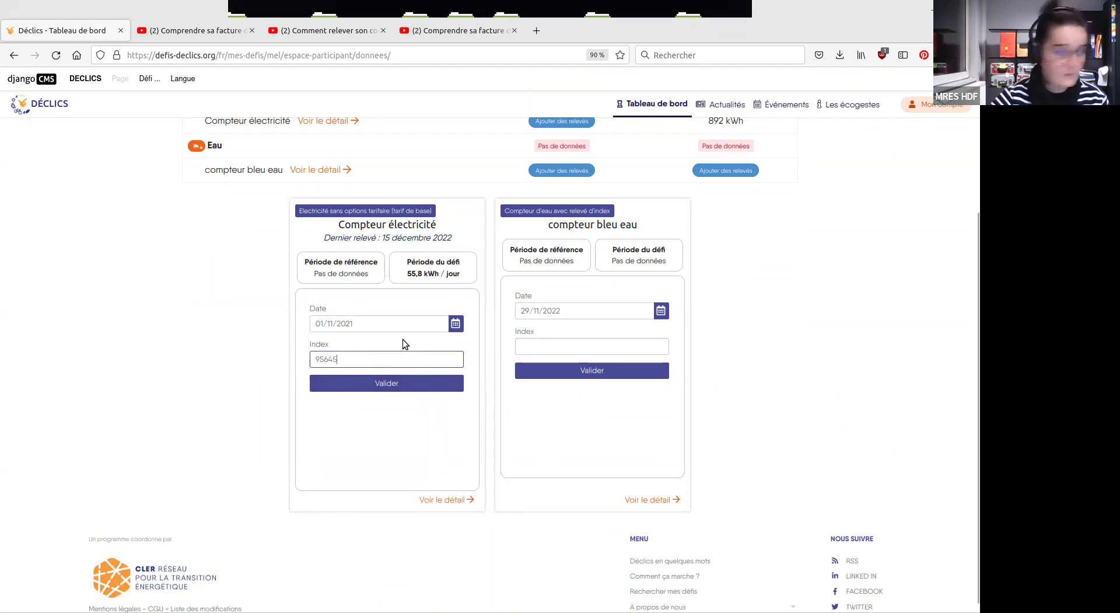
key(BackSpace)
click(376, 382)
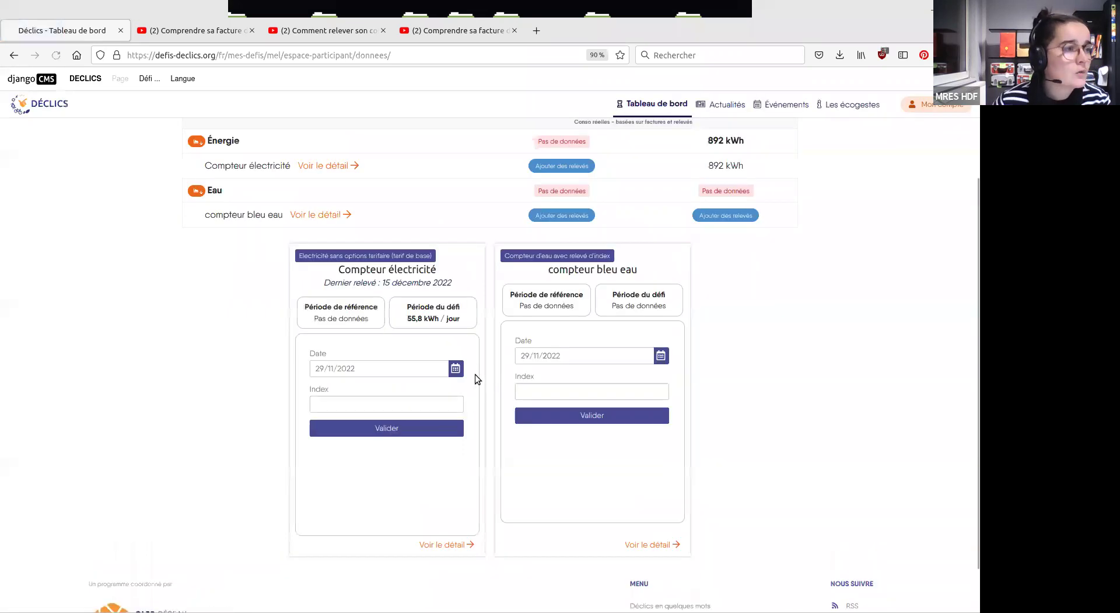
- Record an index of 11111 dated 23/03/2022 for Compteur électricité
scroll(431, 396, down, 2)
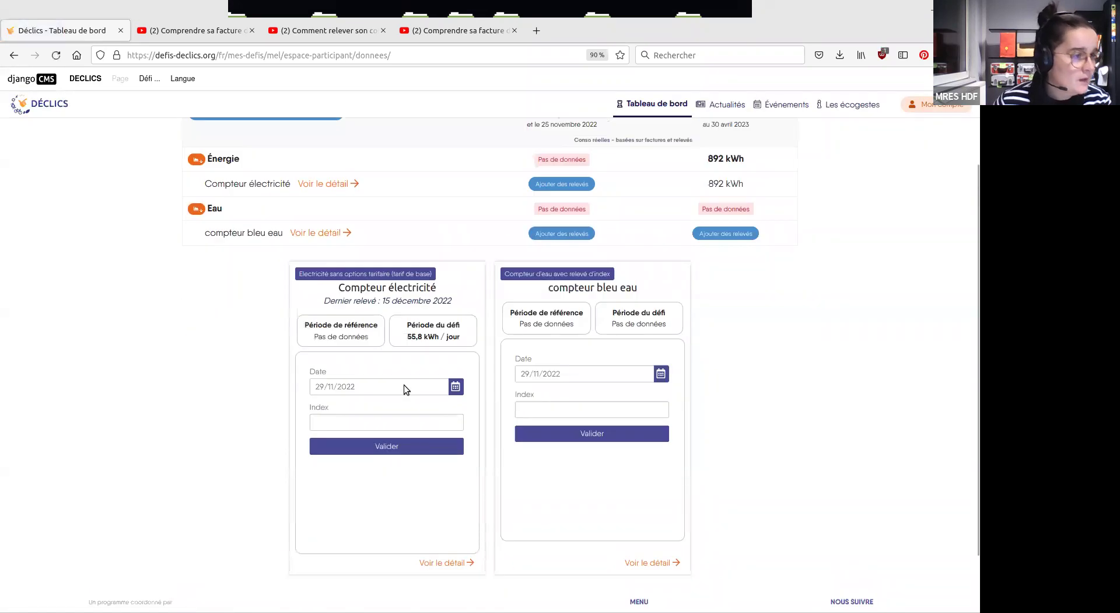
click(455, 387)
click(328, 412)
click(327, 411)
click(327, 411)
click(327, 411)
click(327, 412)
click(327, 412)
click(327, 411)
click(328, 411)
click(328, 411)
click(327, 412)
click(424, 411)
click(424, 411)
click(424, 411)
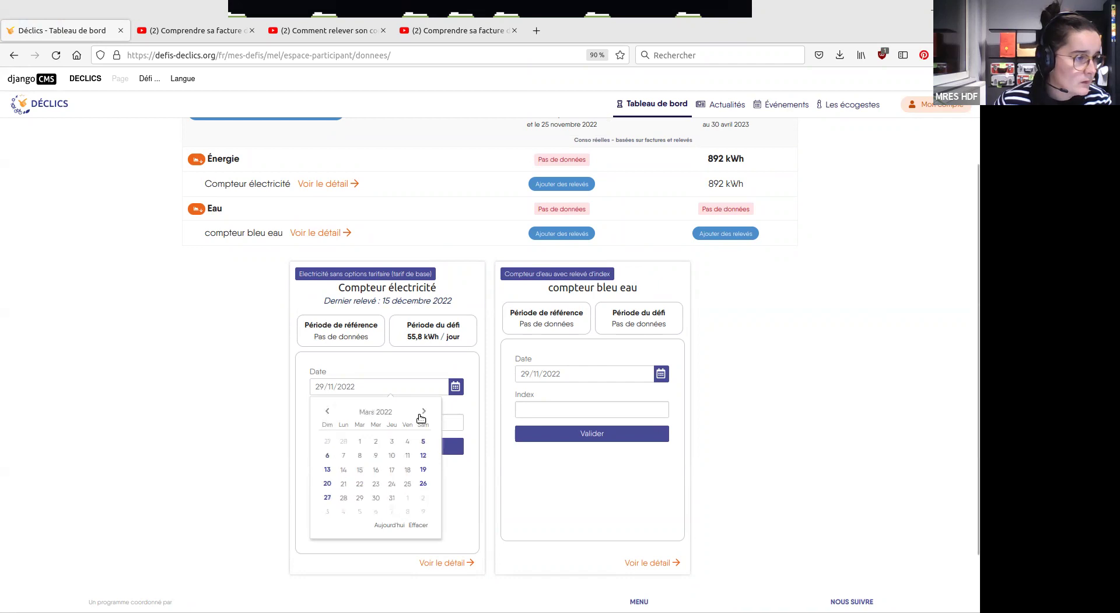
click(378, 484)
key(Tab)
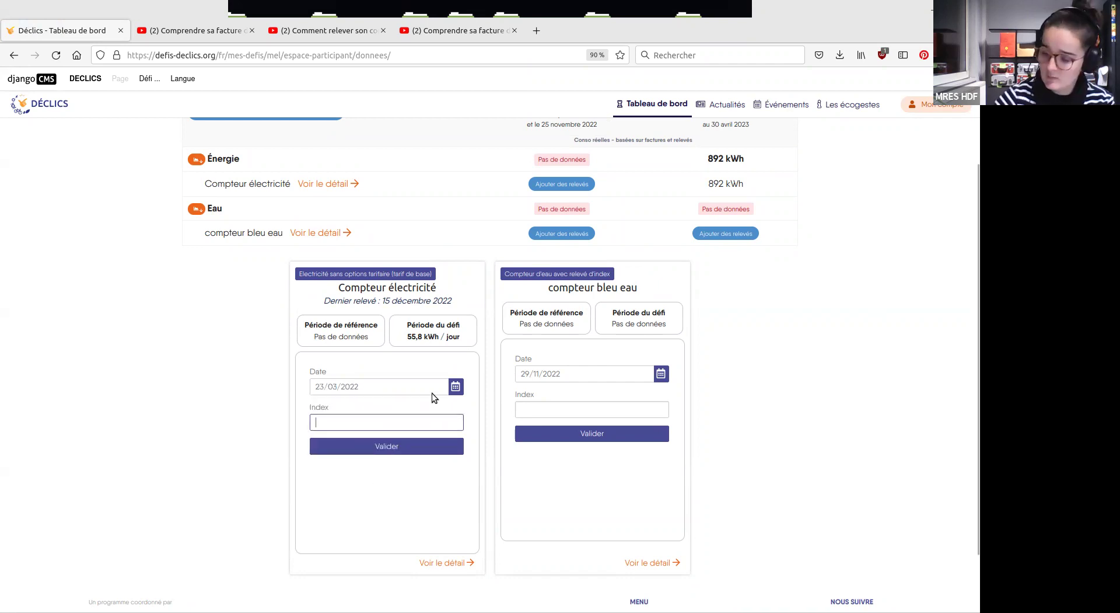
text(11111)
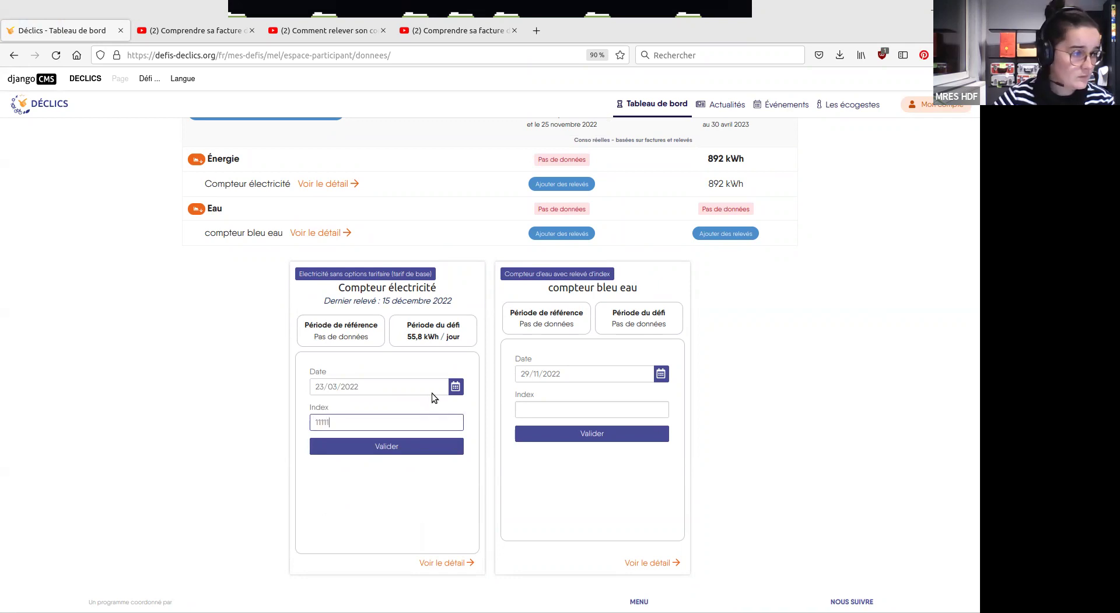
click(382, 446)
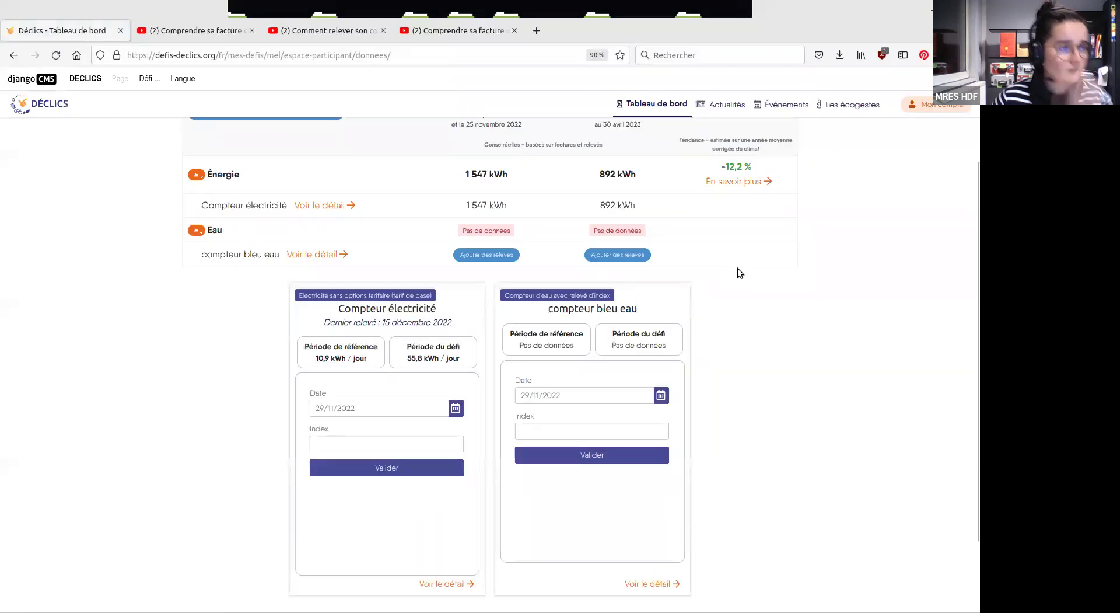
- Display the challenge results and examine the Énergie and Eau consumption charts
scroll(737, 267, up, 3)
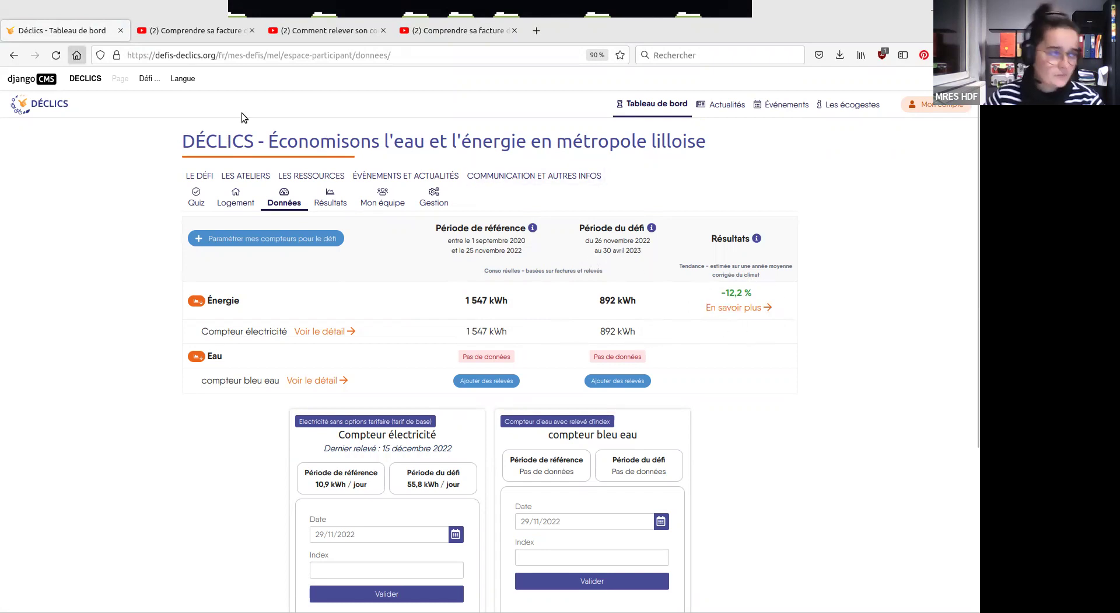
click(336, 205)
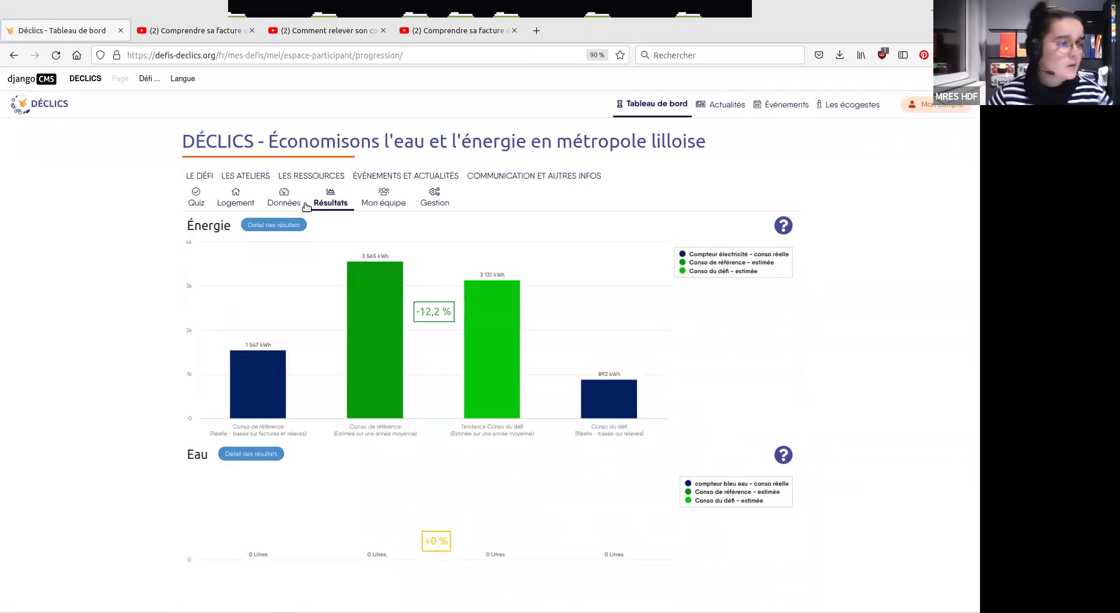
scroll(534, 291, down, 2)
scroll(534, 288, up, 2)
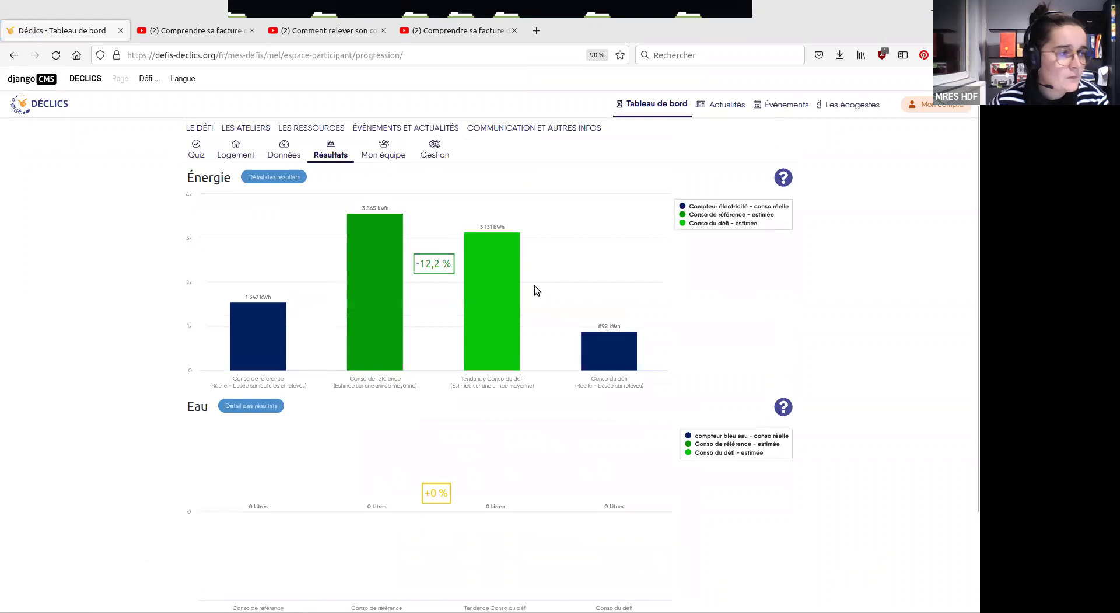